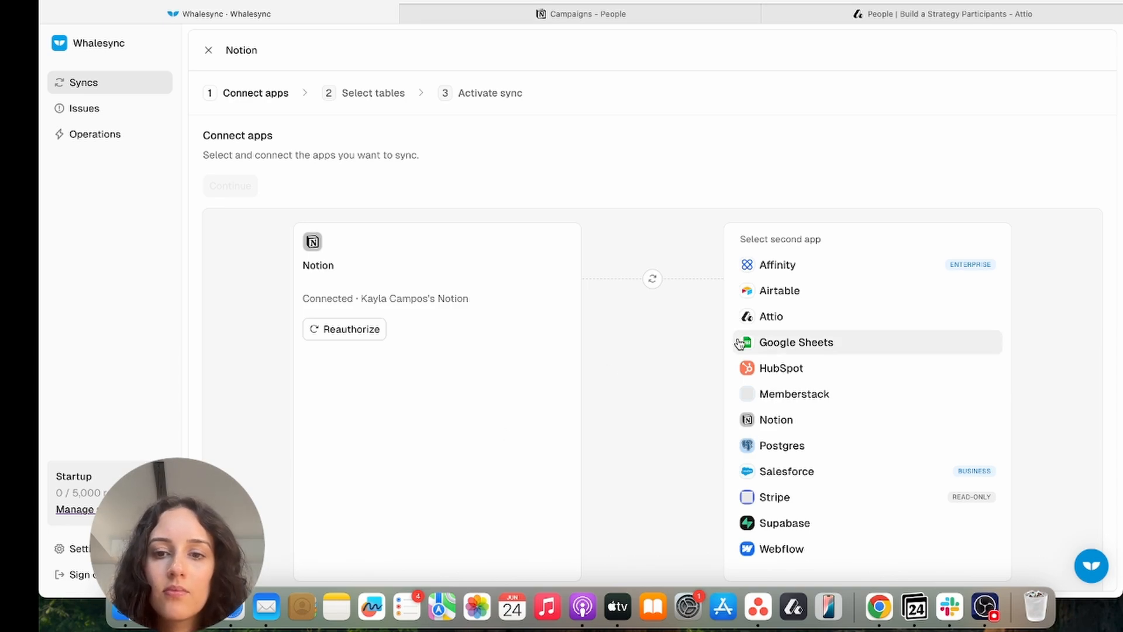
Choose Attio as the second app, authorize and confirm access, and save the Attio workspace
click(766, 324)
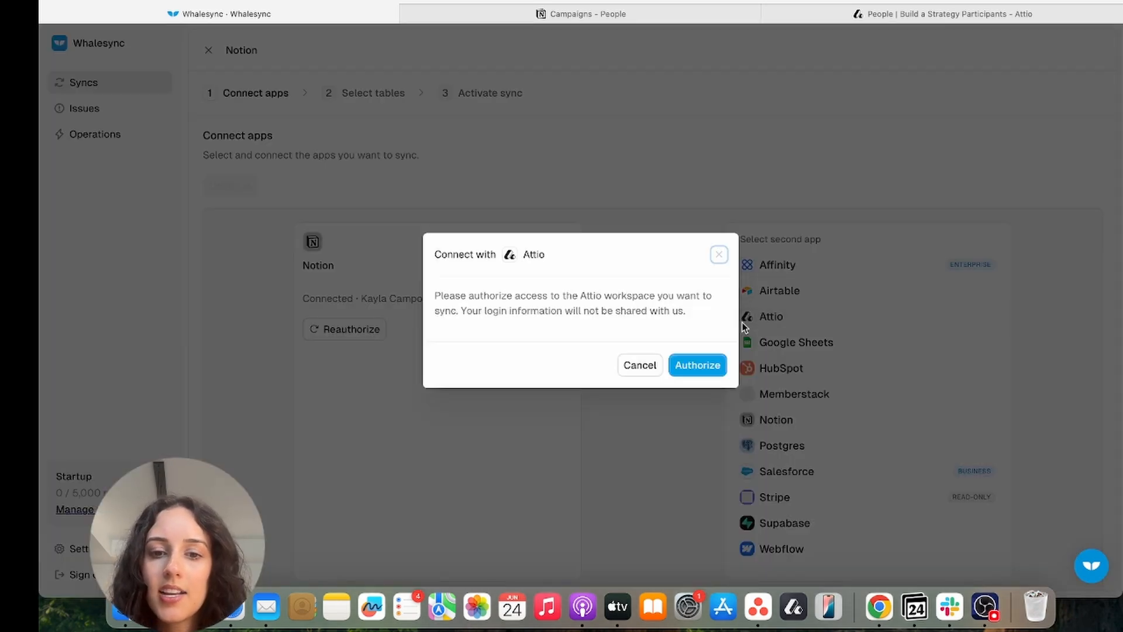
click(693, 366)
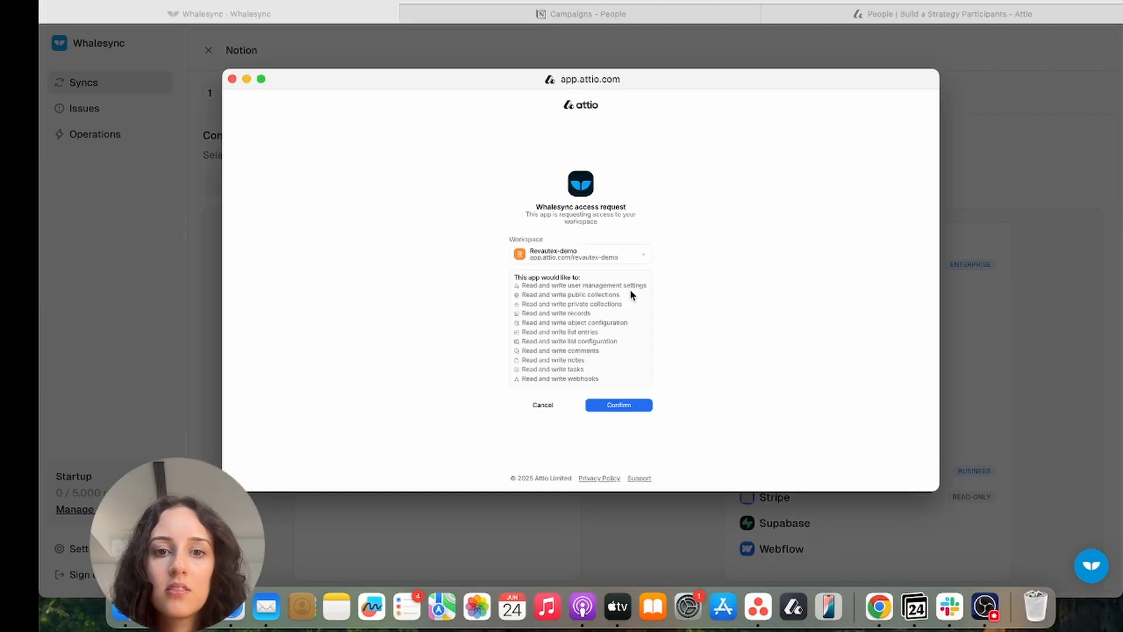
click(623, 407)
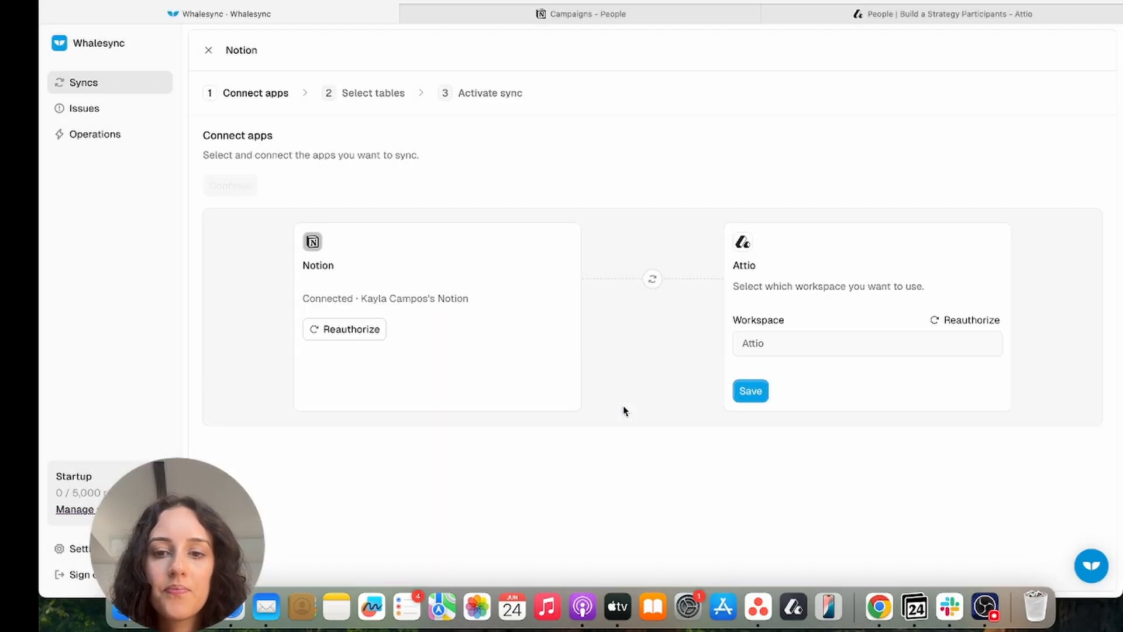
click(750, 398)
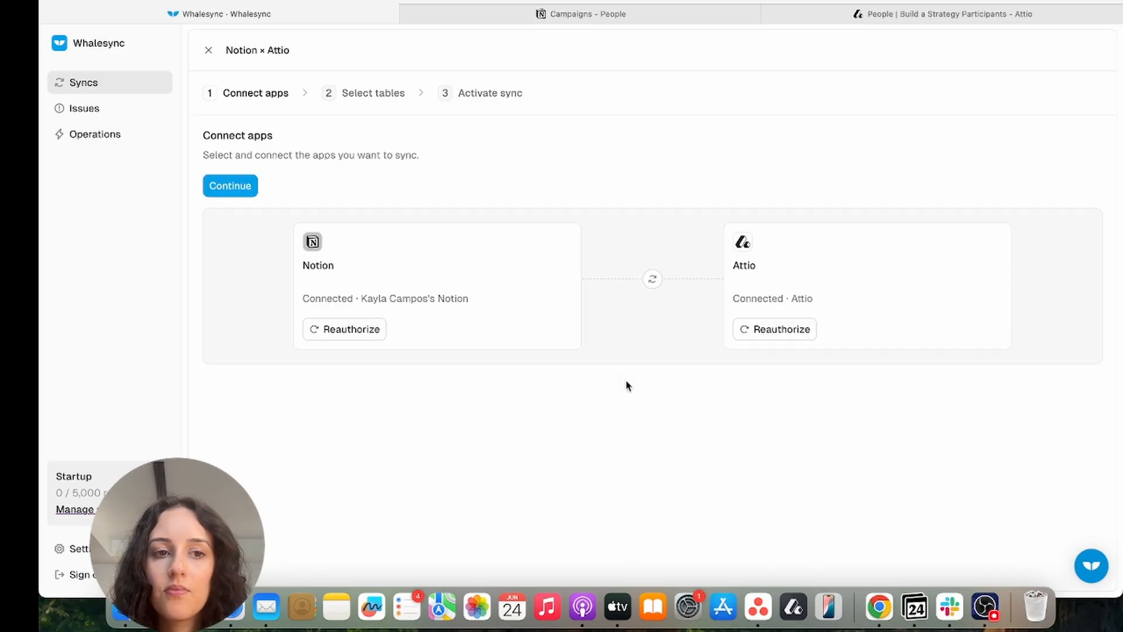
click(230, 185)
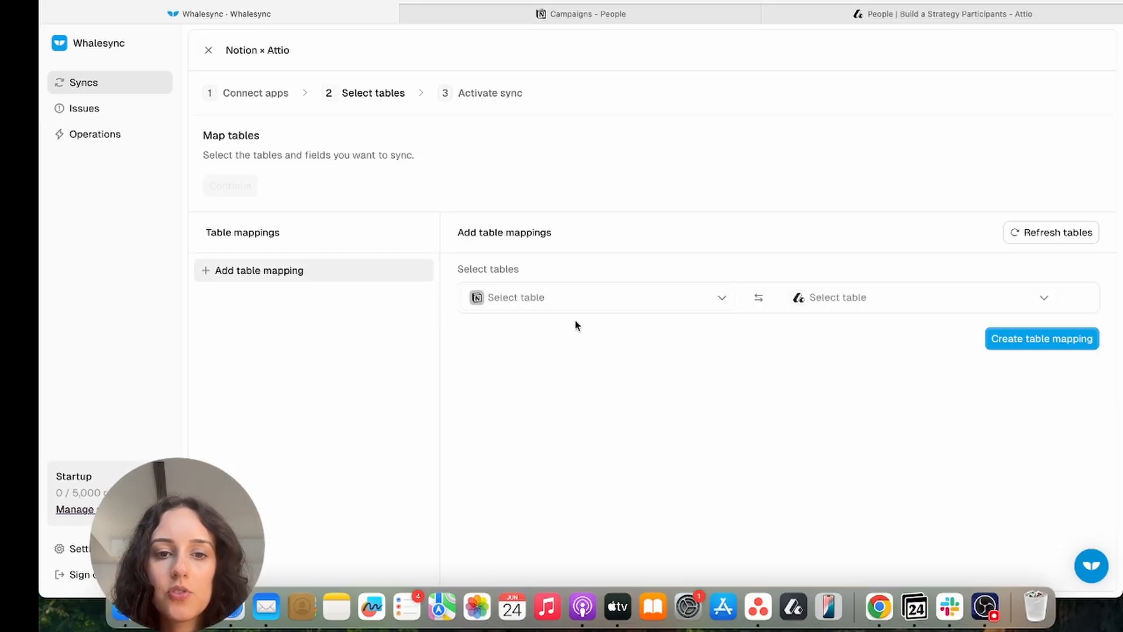
Bring up the Notion 'Select table' list under Add table mappings
click(568, 299)
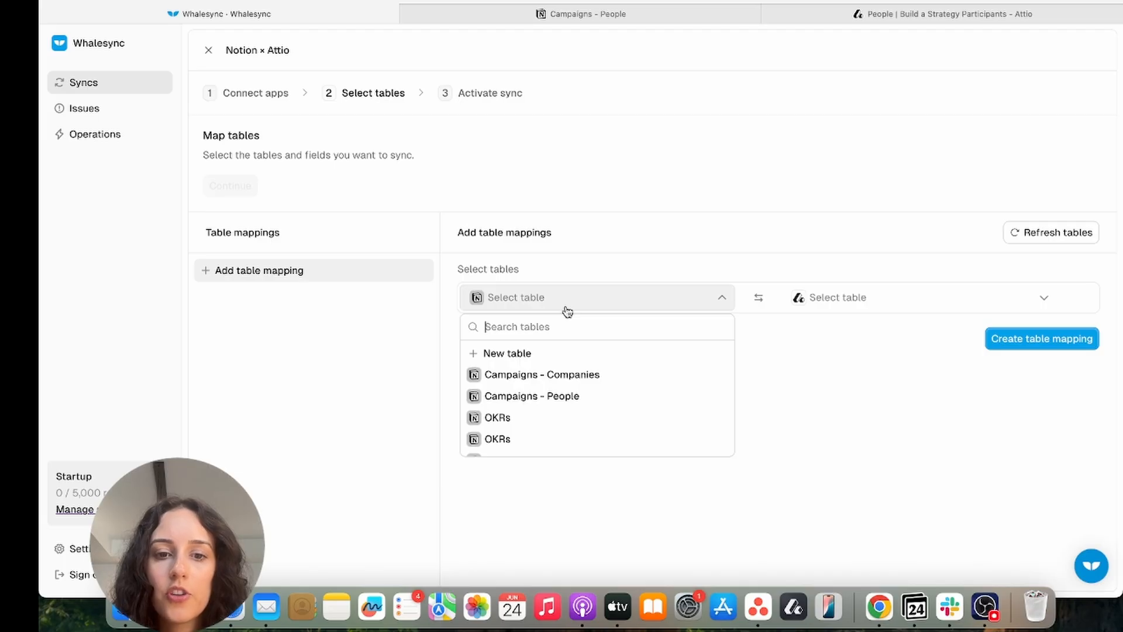
Pair Notion's Campaigns - People with Attio's People table, checking the People records in Attio
click(605, 403)
click(875, 297)
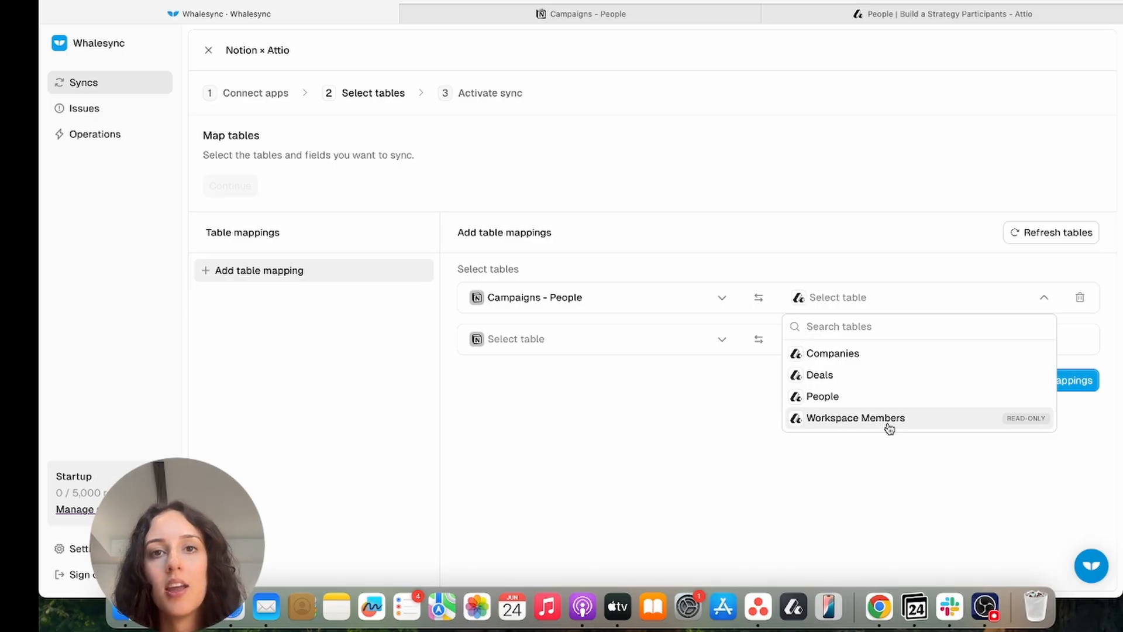
click(870, 400)
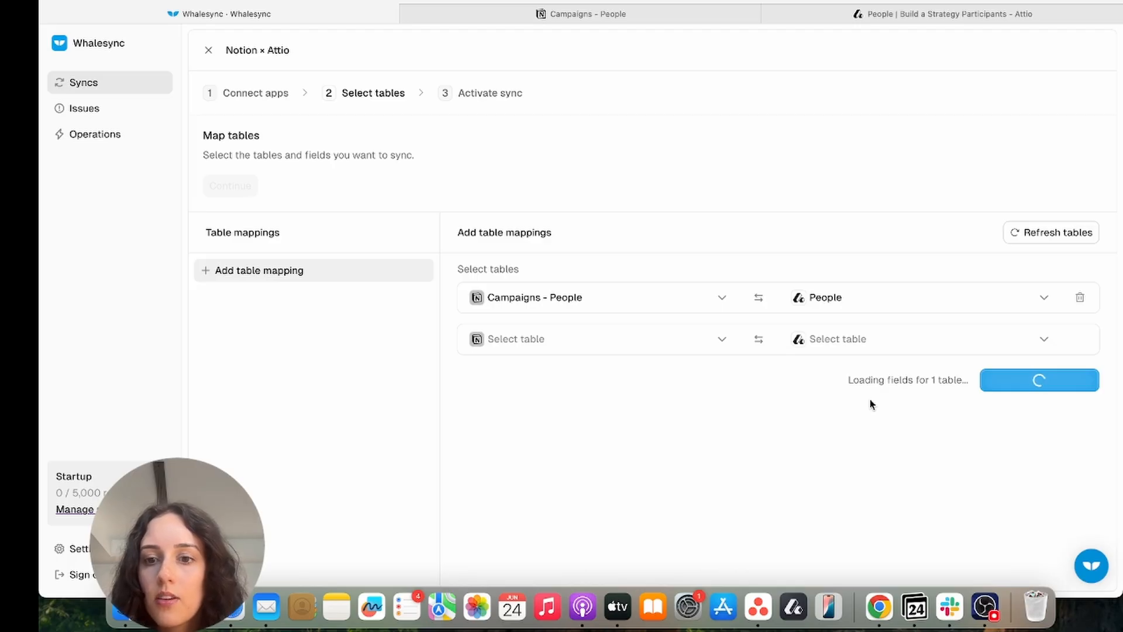
click(911, 14)
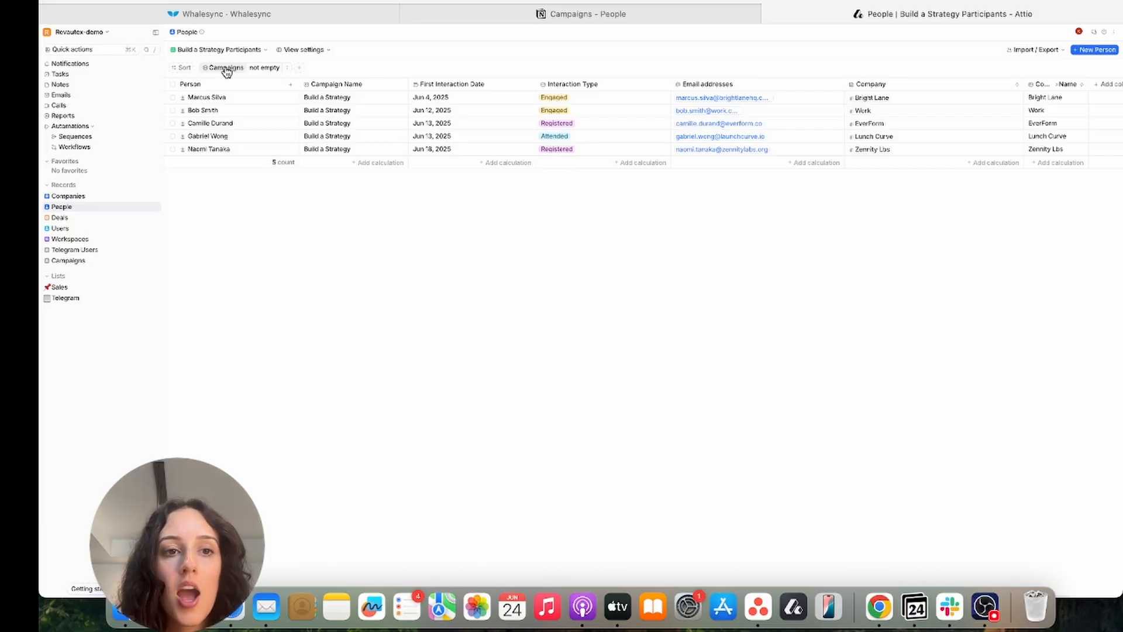
scroll(389, 121, right, 2)
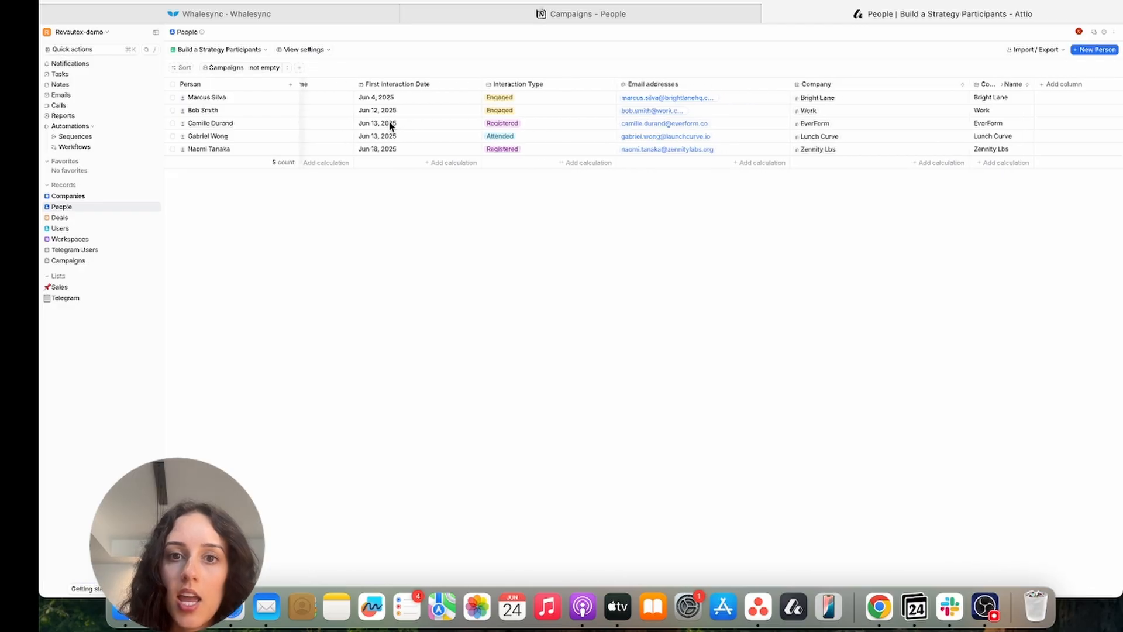
scroll(389, 122, left, 2)
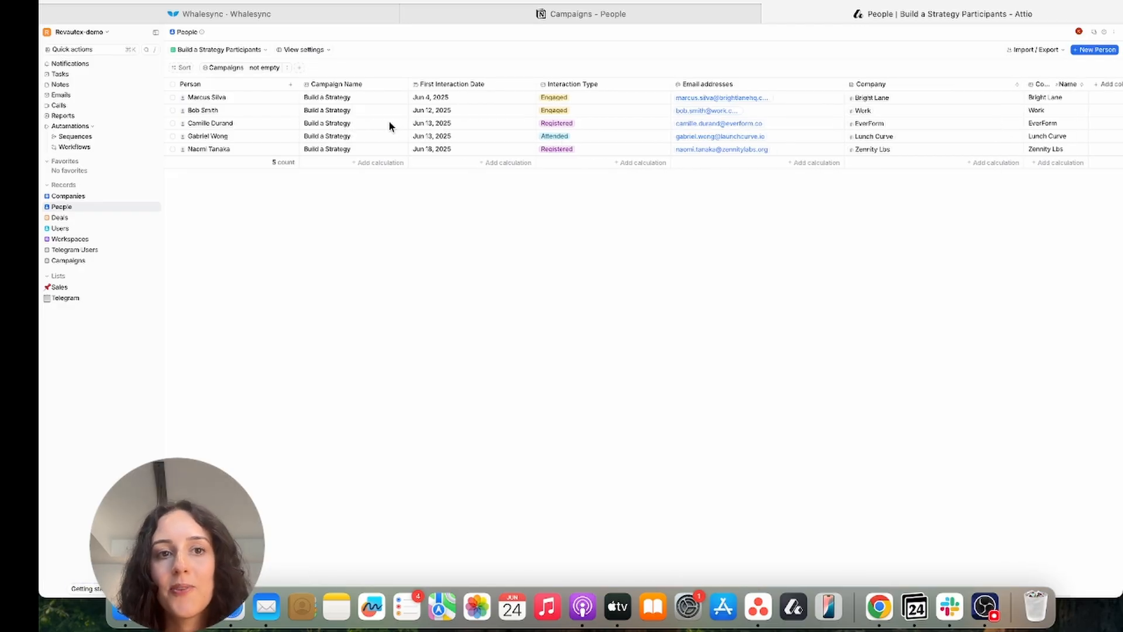
click(259, 16)
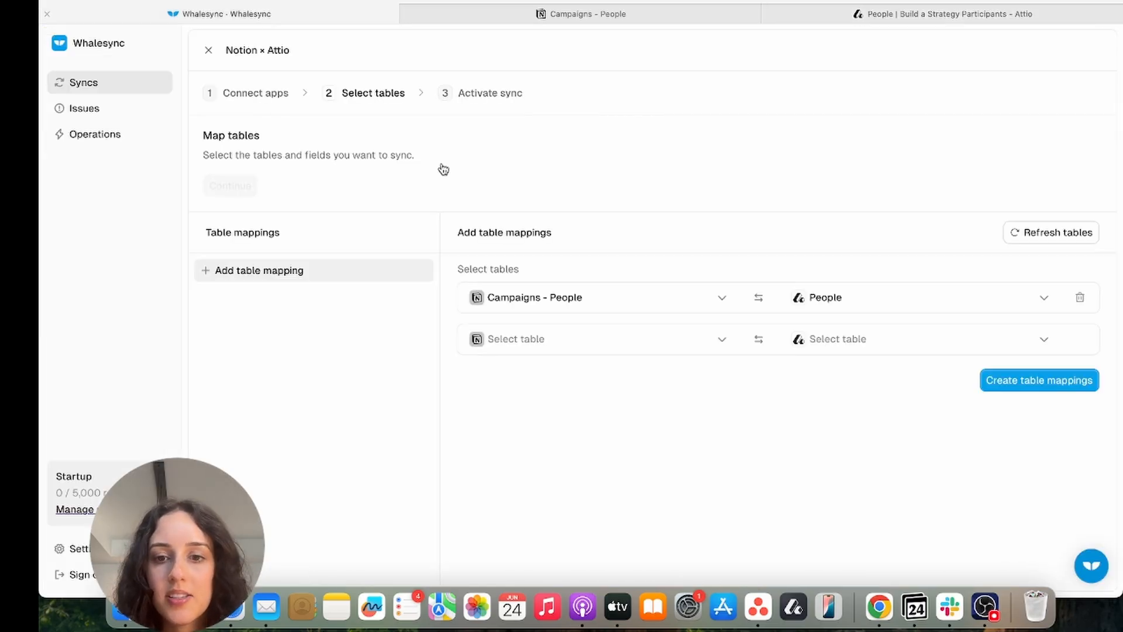
Pair Campaigns - Companies with Attio Companies and create both table mappings
click(643, 339)
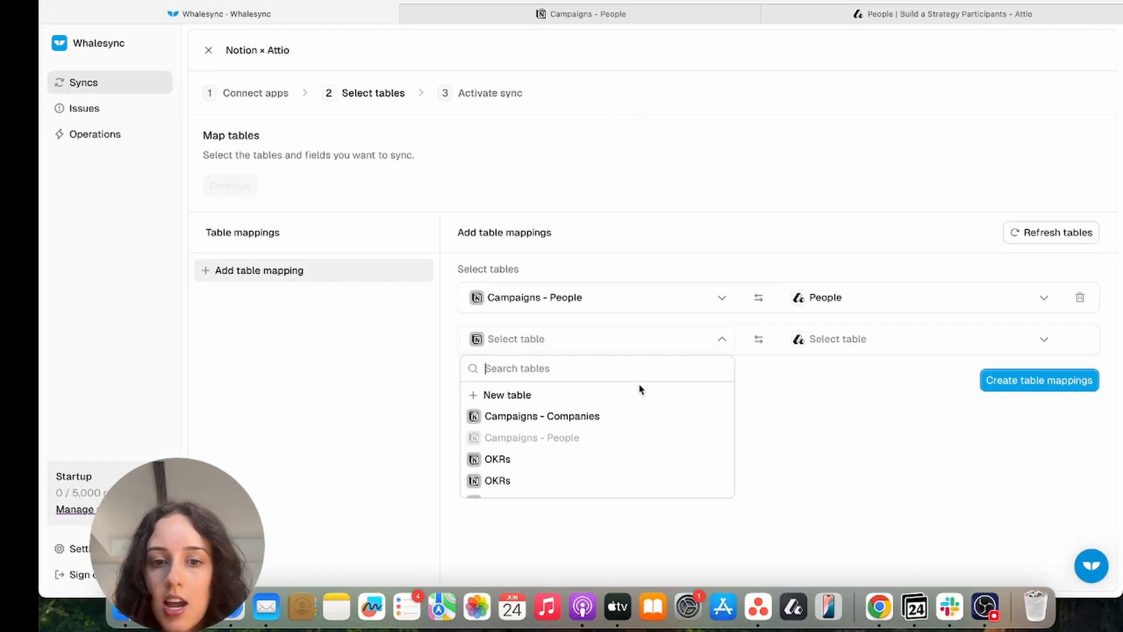
click(616, 415)
click(830, 341)
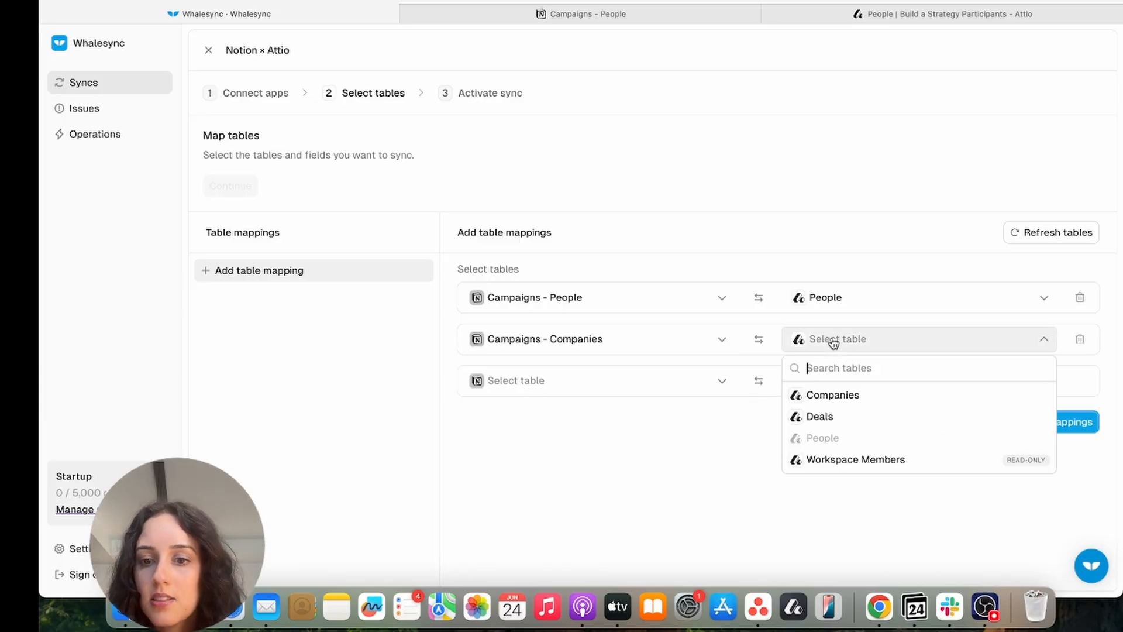
click(849, 398)
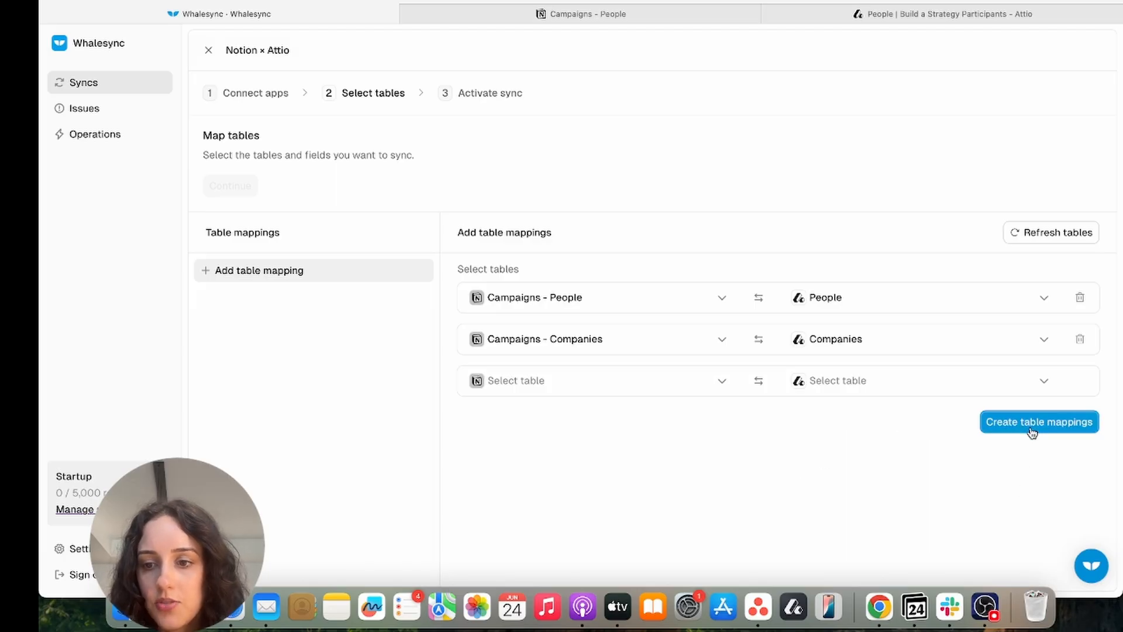
click(1032, 432)
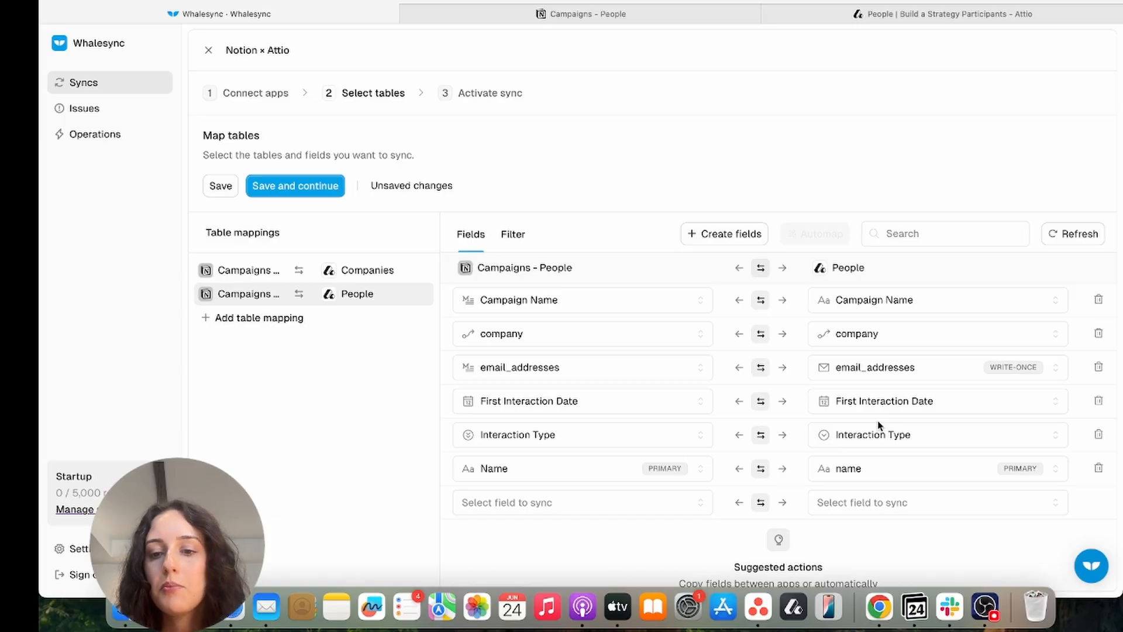
click(713, 237)
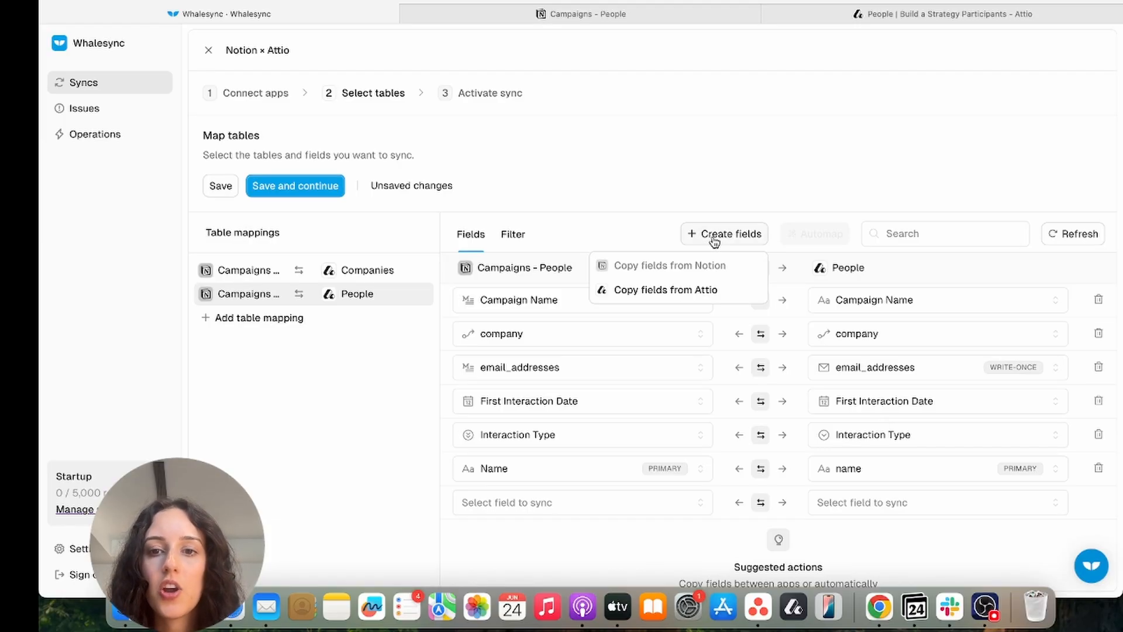
click(705, 290)
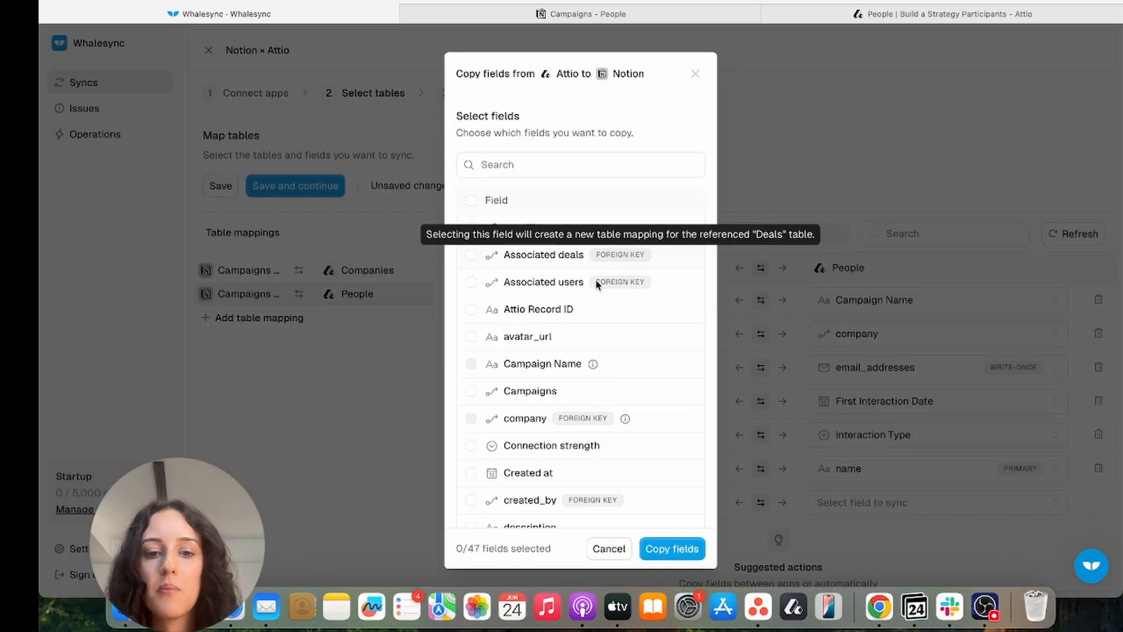
scroll(563, 430, down, 15)
scroll(563, 430, down, 5)
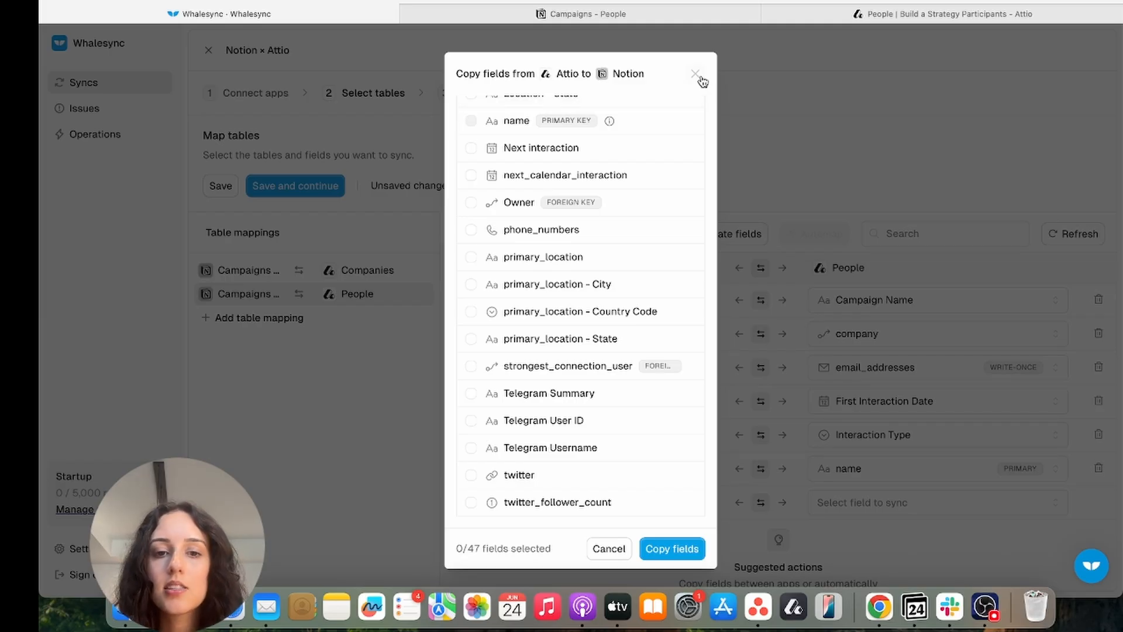
scroll(582, 243, up, 20)
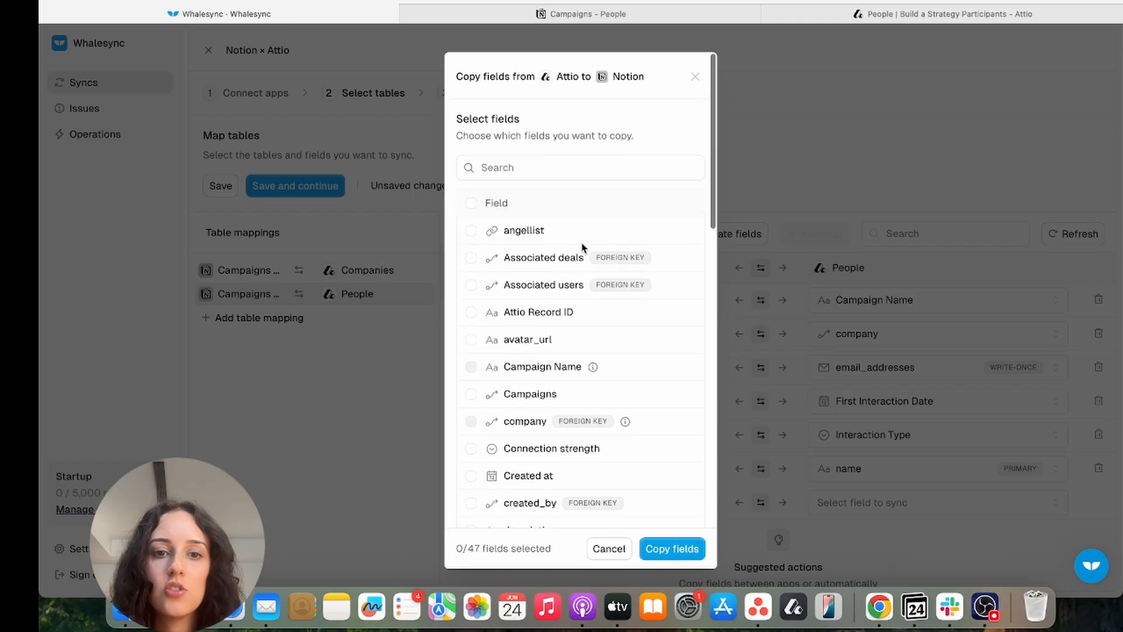
click(695, 73)
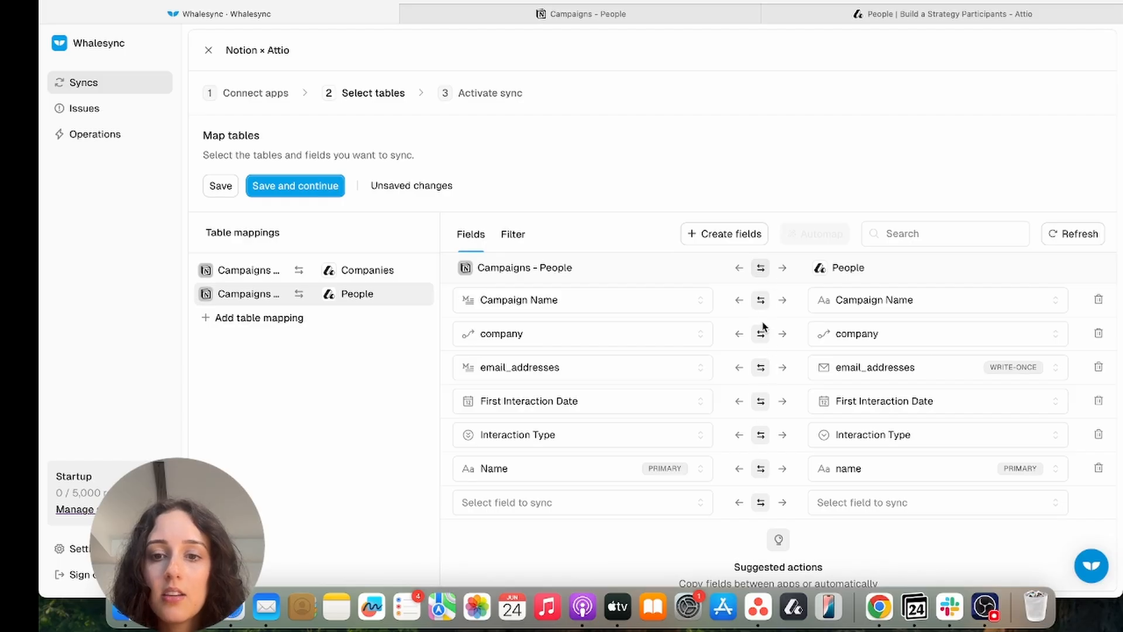
Set the Campaigns - People pairing to sync one way, from Attio into Notion
click(740, 269)
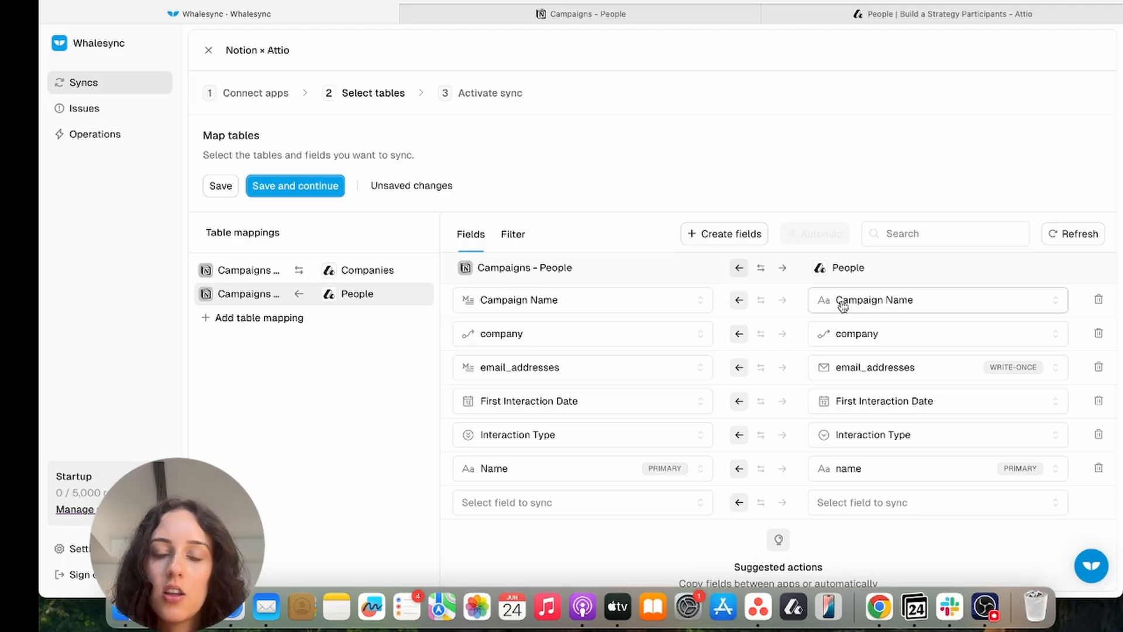
click(783, 268)
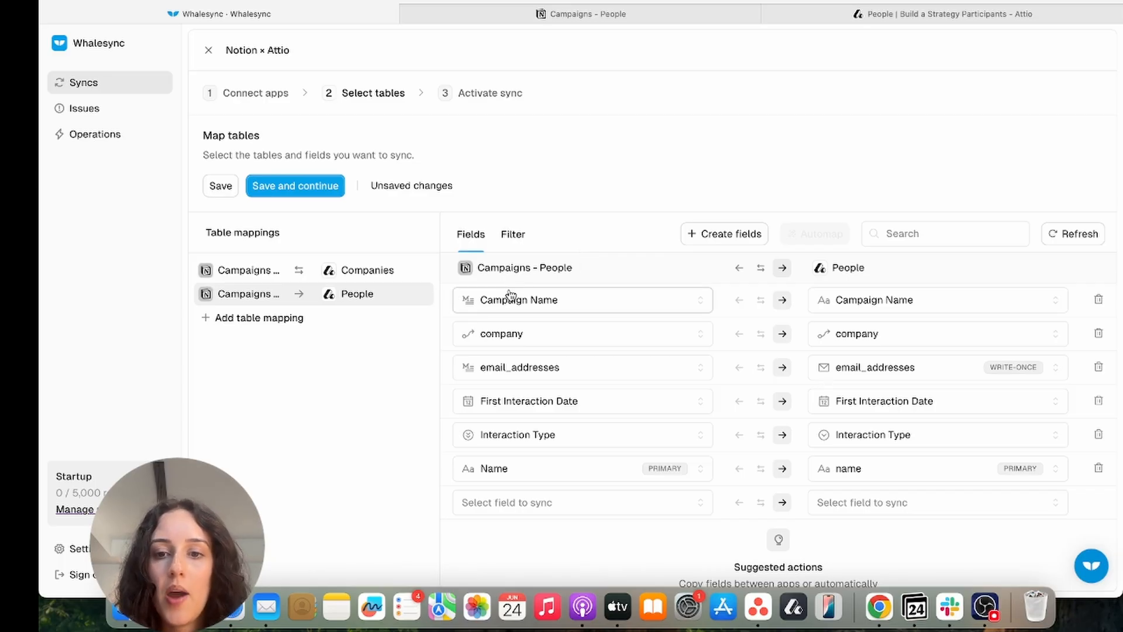
click(740, 268)
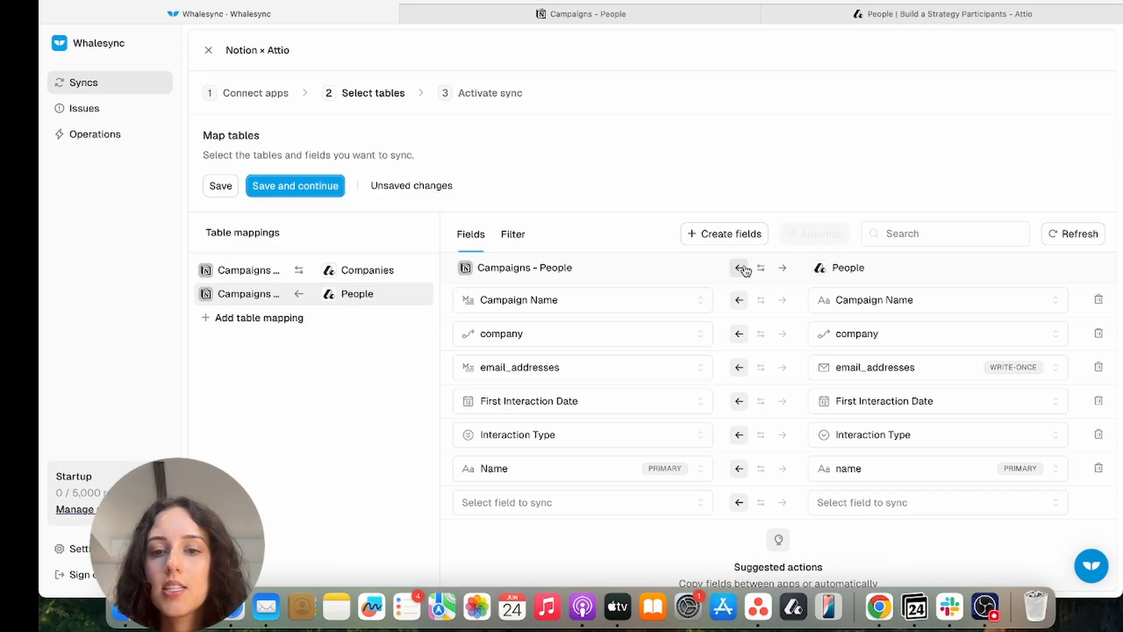
scroll(816, 363, down, 1)
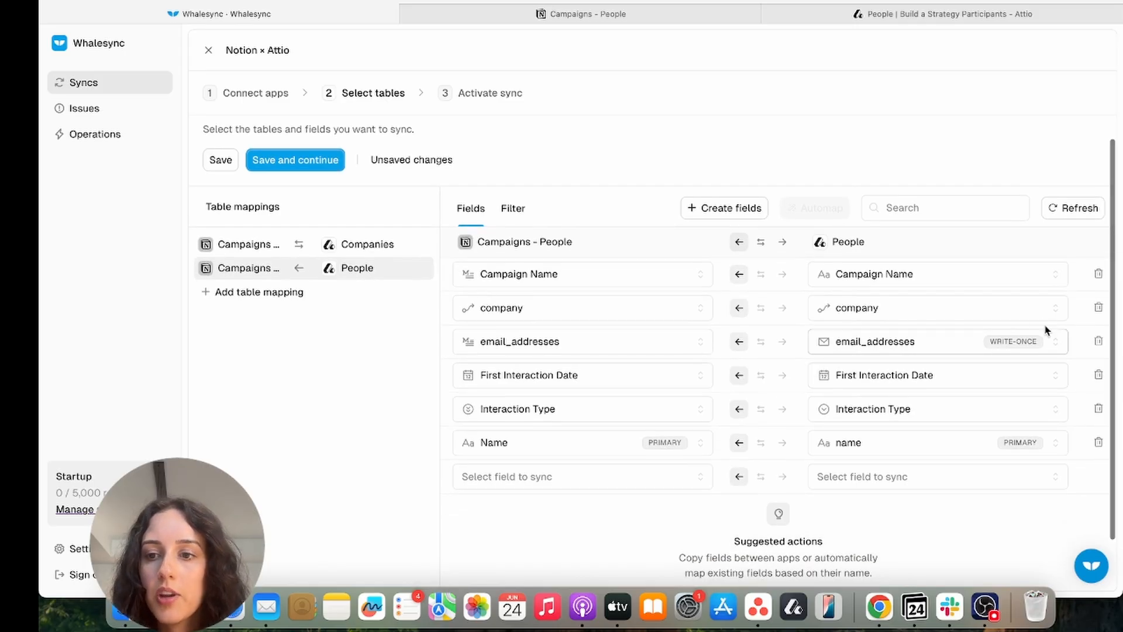
Replace the company mapping with Related to Campaigns - Companies (team) linked to Attio's company field
click(1099, 307)
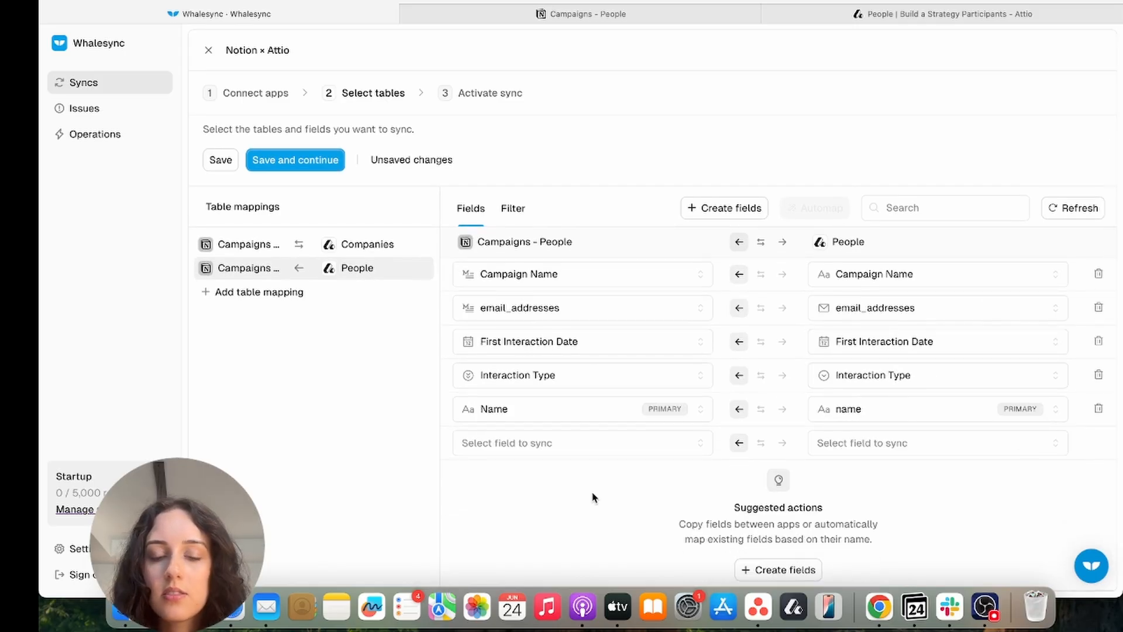
scroll(742, 496, down, 1)
click(550, 416)
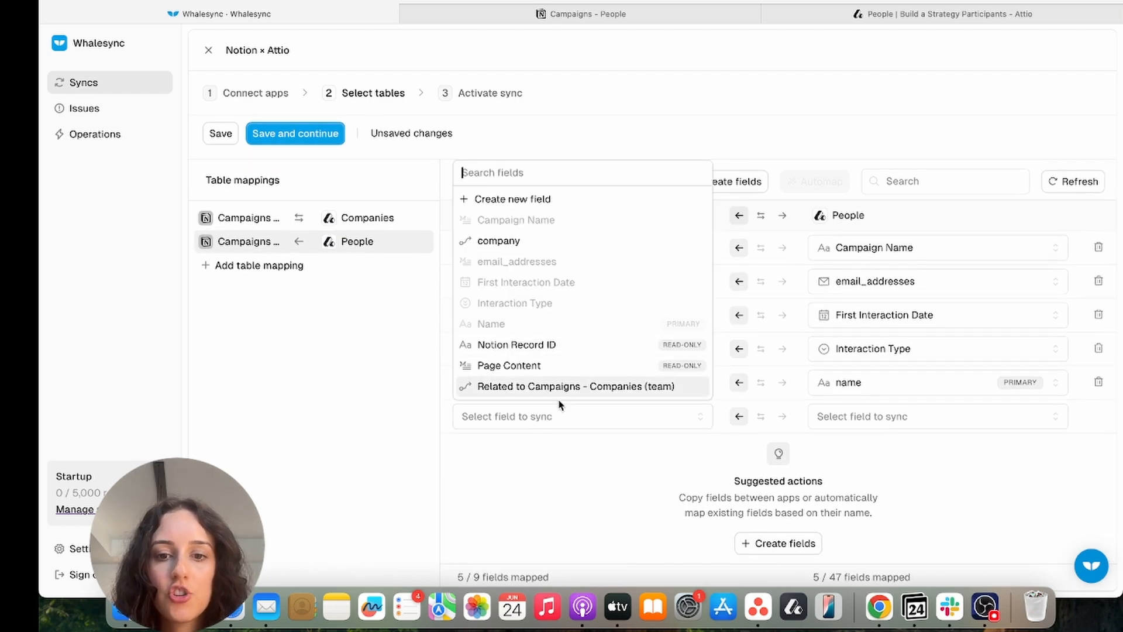
click(622, 390)
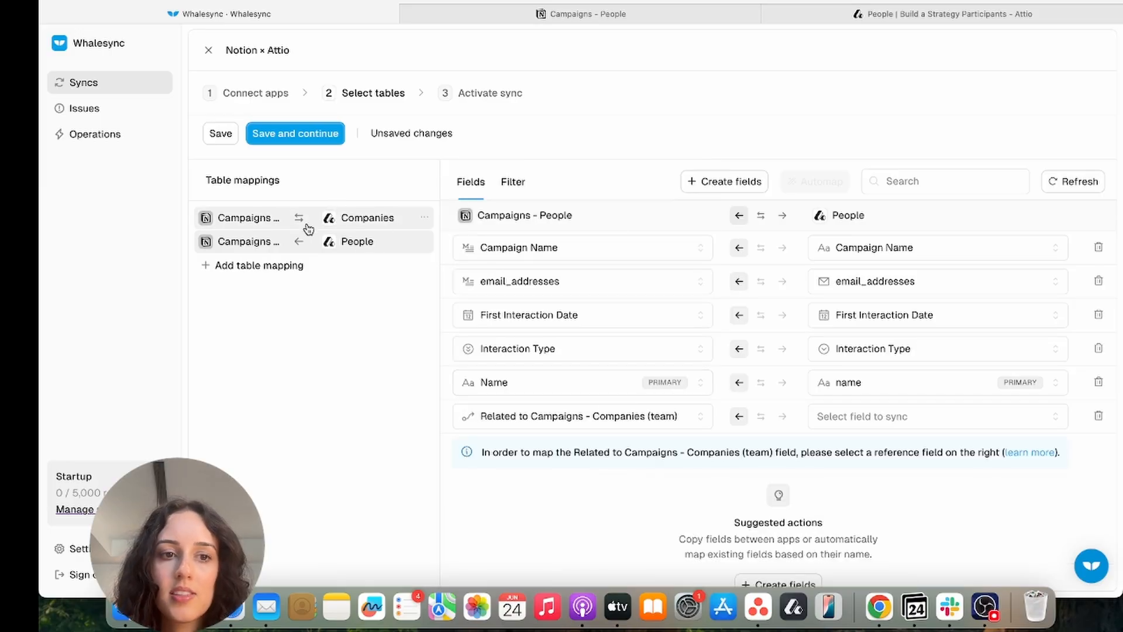
click(921, 428)
click(828, 175)
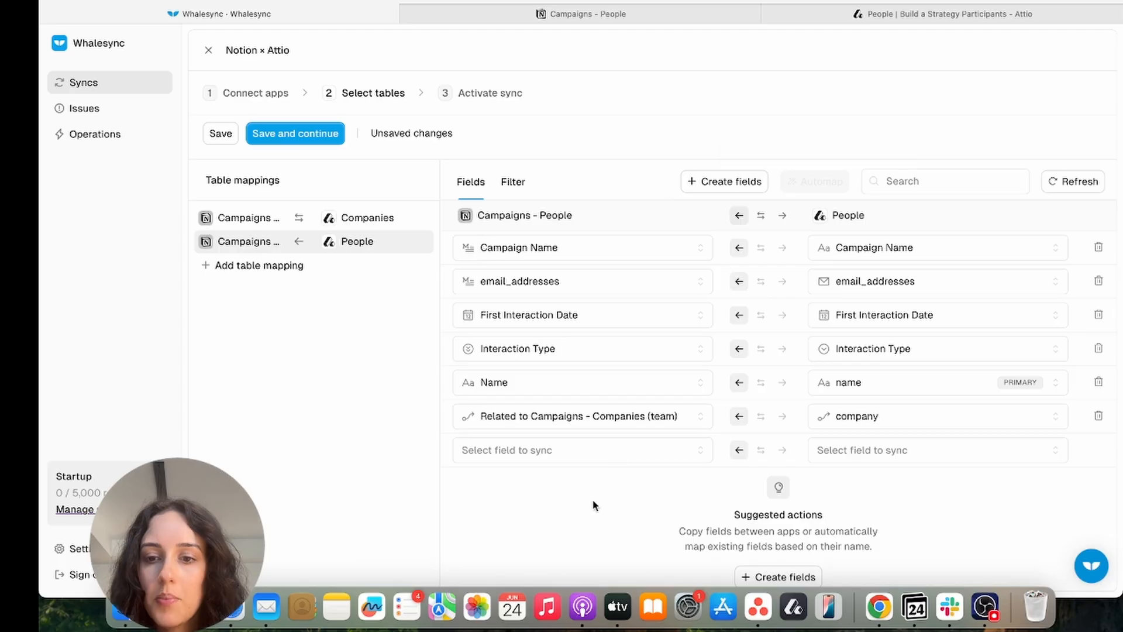
In Campaigns - Companies, replace the team mapping with Related to Campaigns - People (company) ↔ Attio team
click(398, 218)
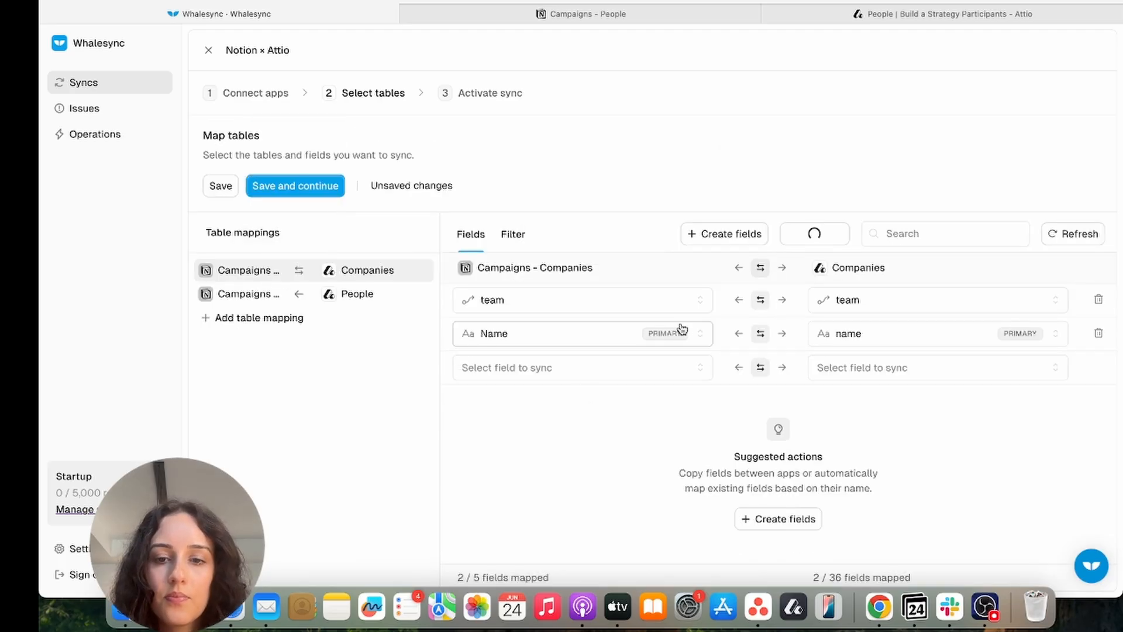
click(1097, 300)
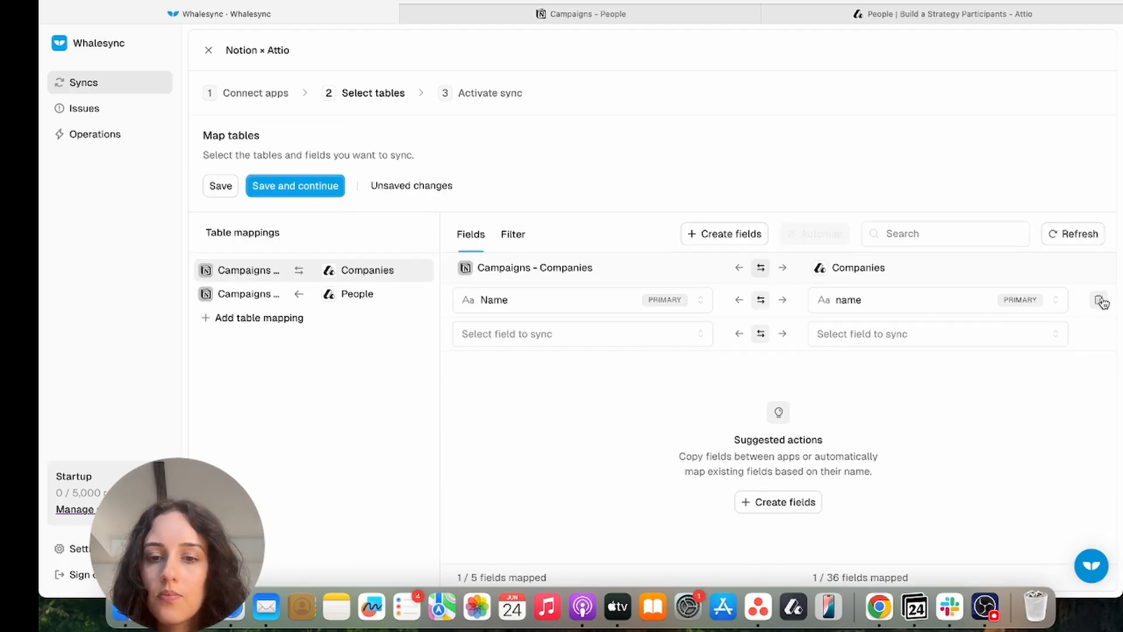
click(584, 338)
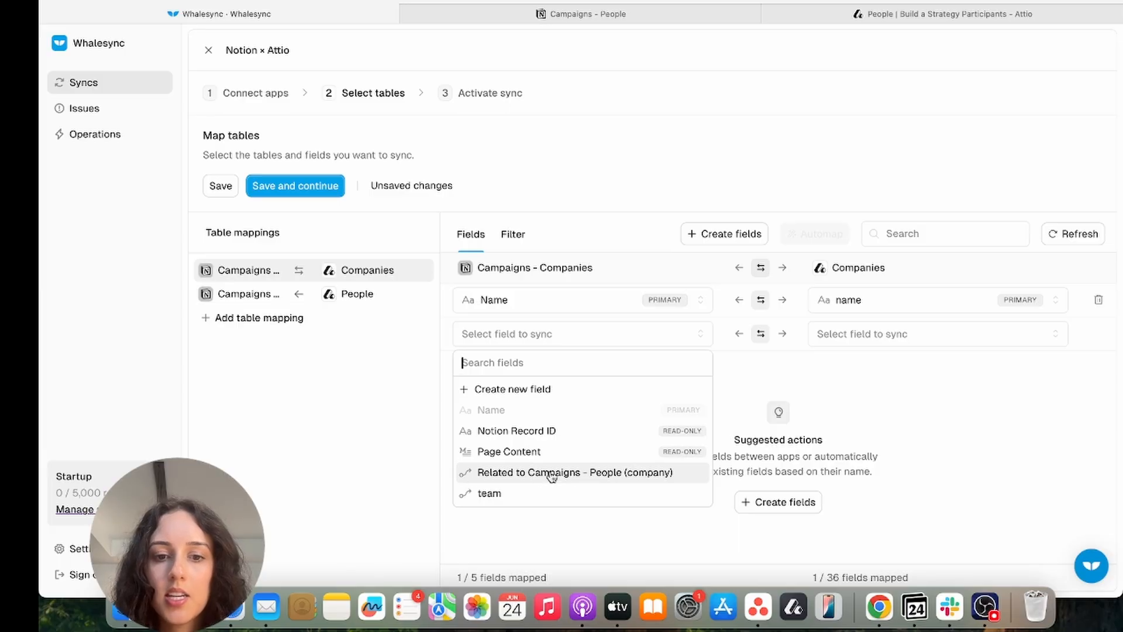
click(631, 472)
click(884, 339)
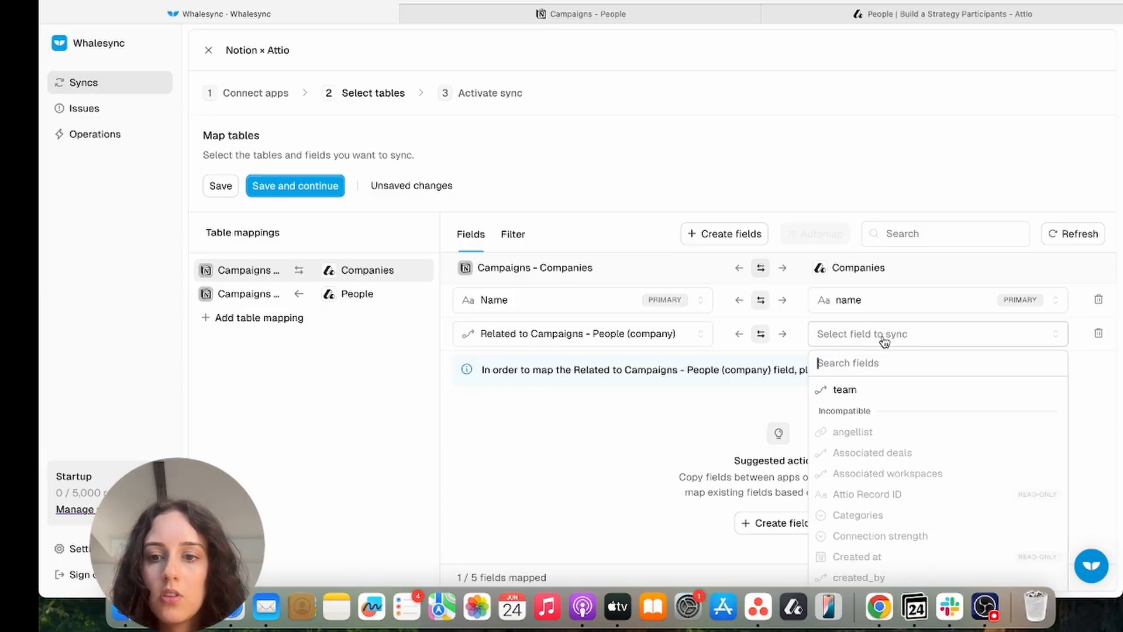
click(870, 392)
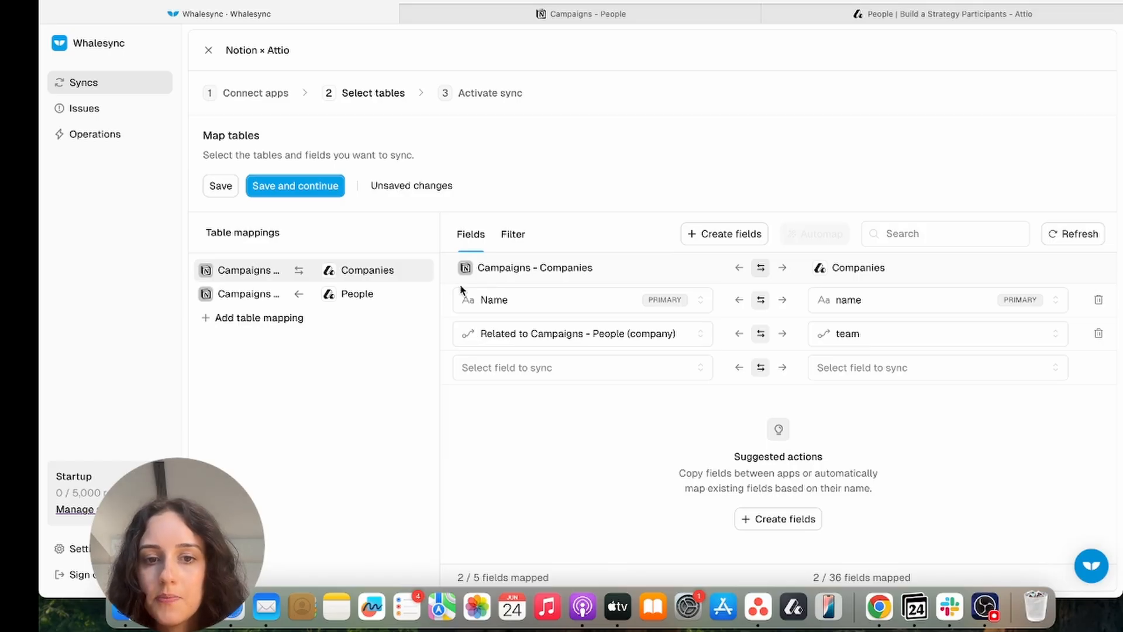
Add a People filter condition: Campaign Name ← Campaign Name is not empty
click(344, 294)
scroll(463, 366, down, 3)
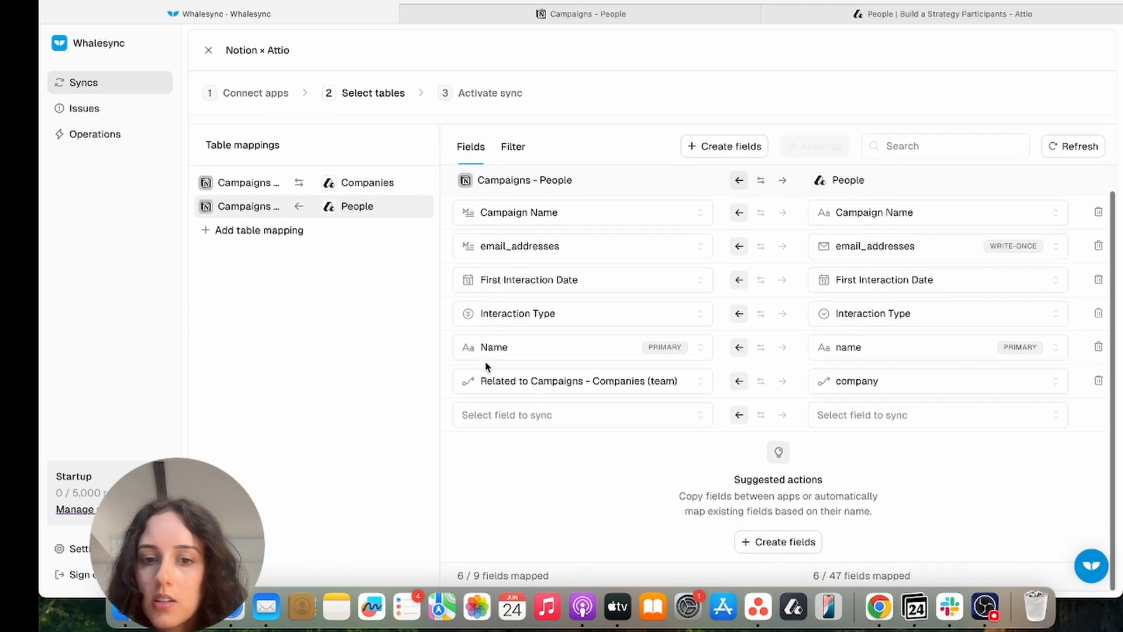
scroll(496, 331, up, 3)
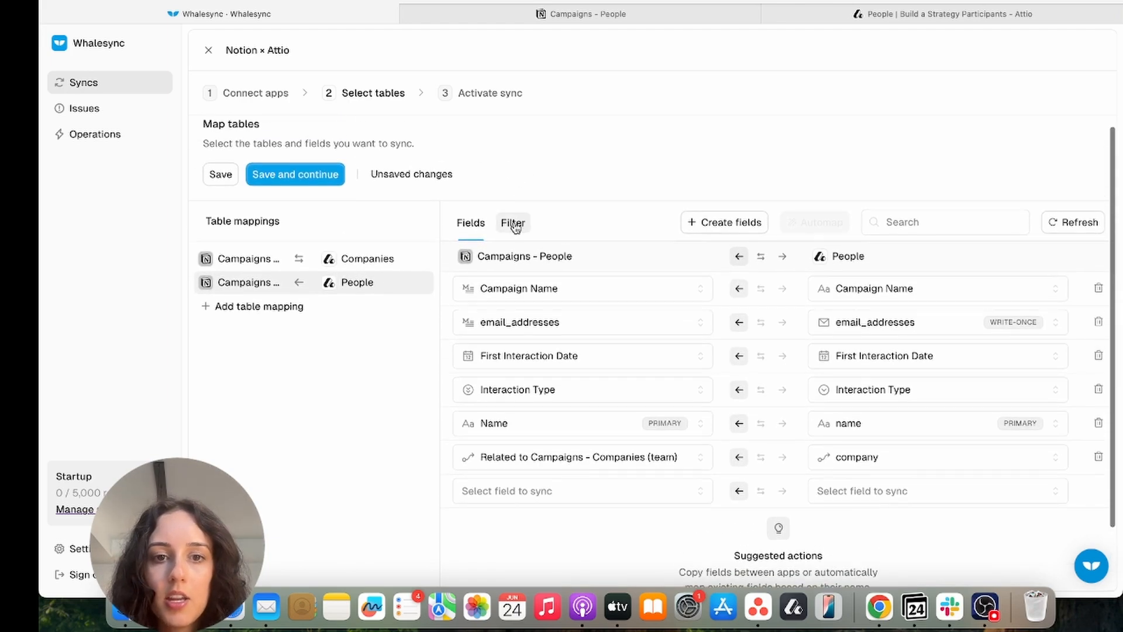
click(513, 224)
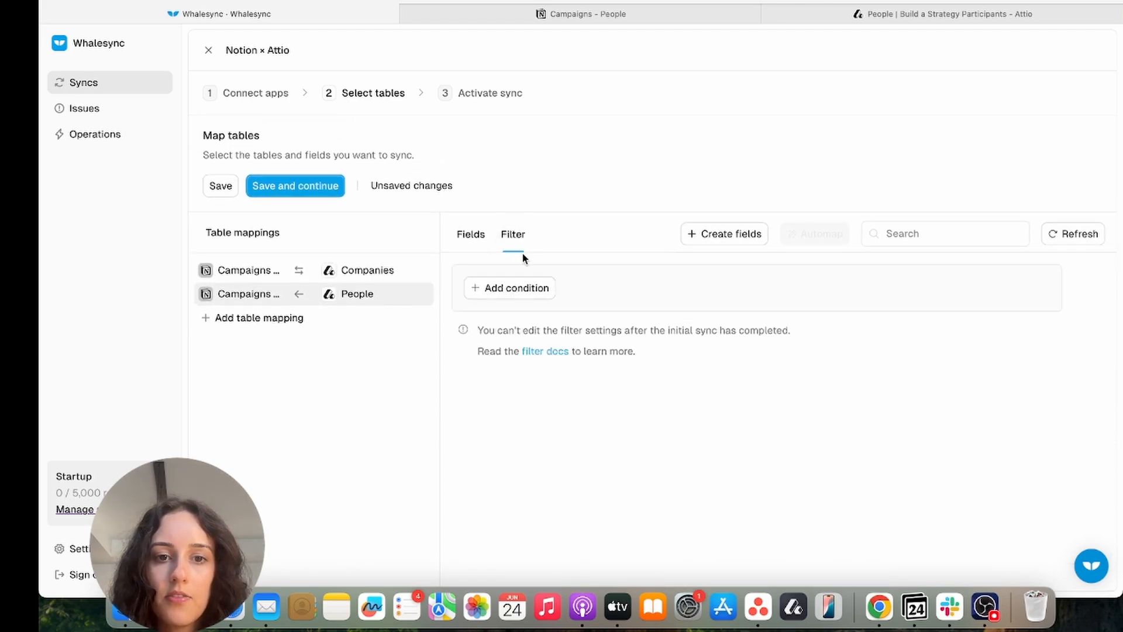
click(544, 288)
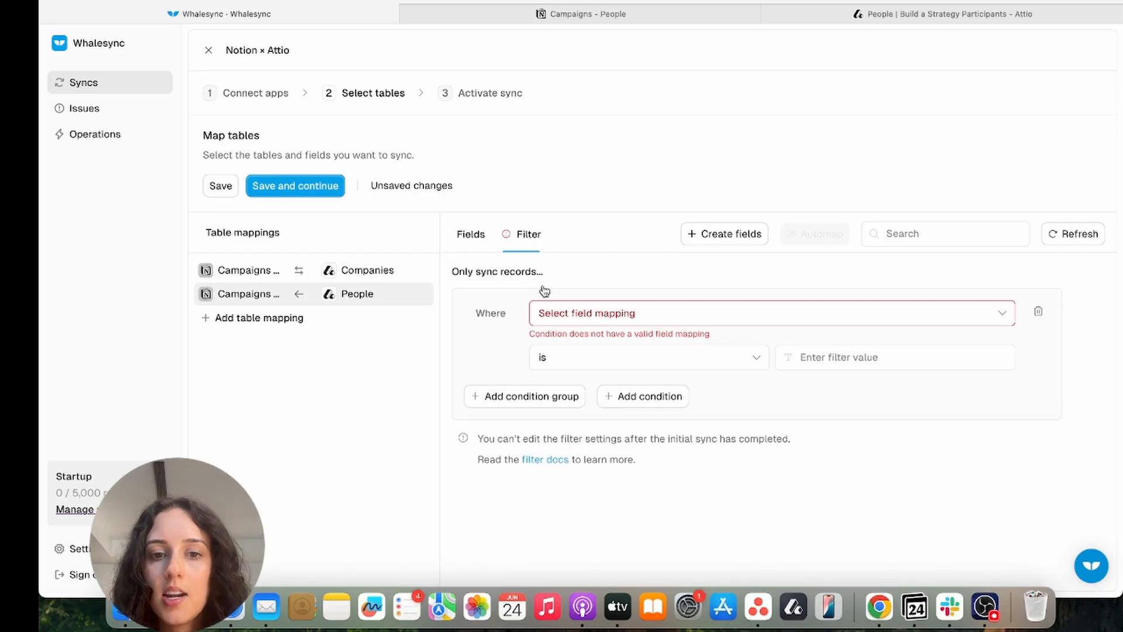
click(573, 316)
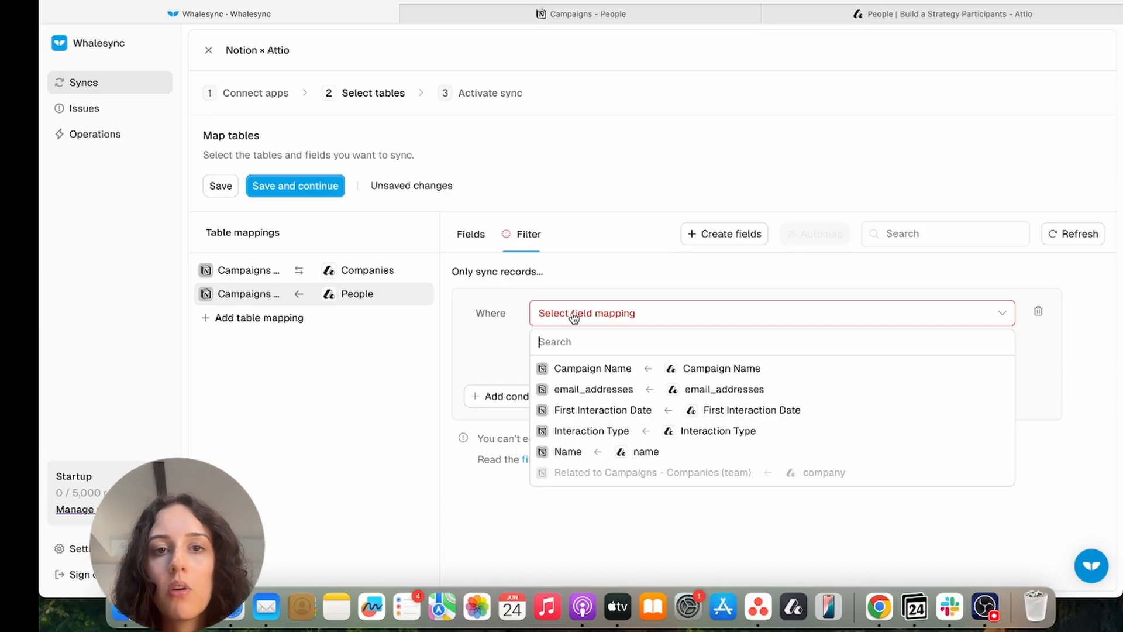
click(602, 372)
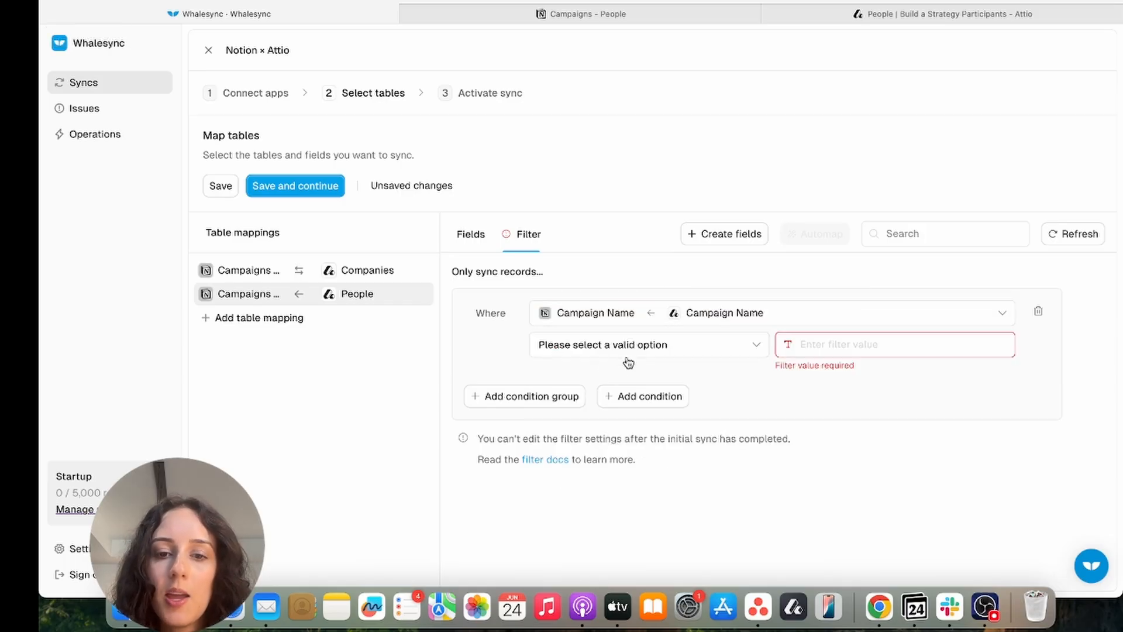
click(627, 354)
click(573, 464)
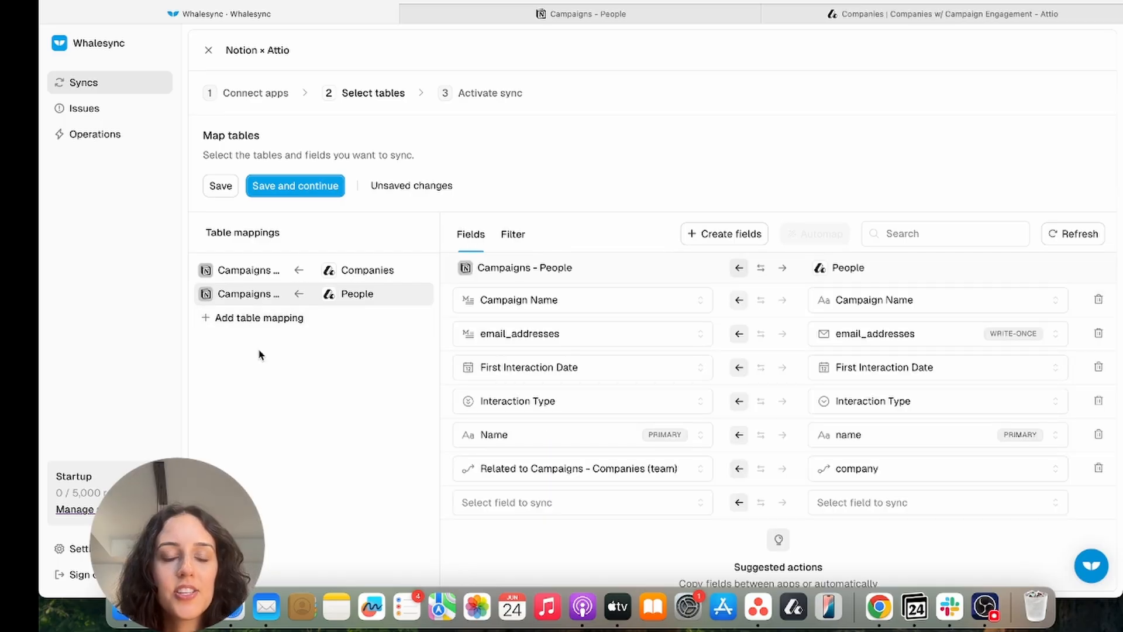
In the Campaigns - Companies mapping, auto-map the remaining matching field and choose to copy fields from Attio
click(344, 274)
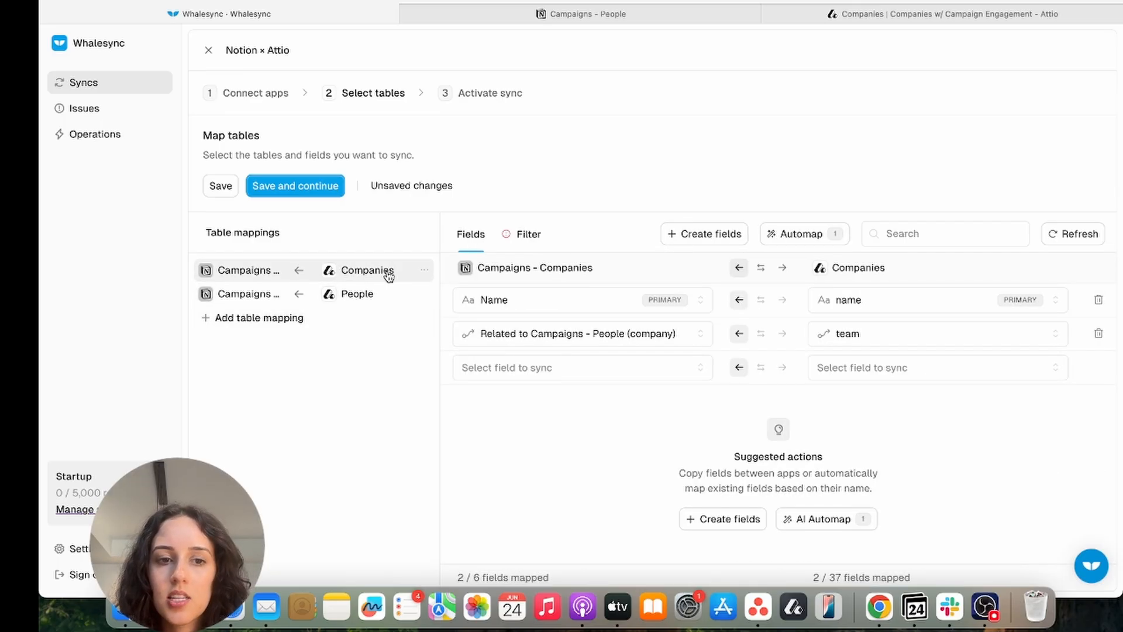
click(529, 236)
click(588, 322)
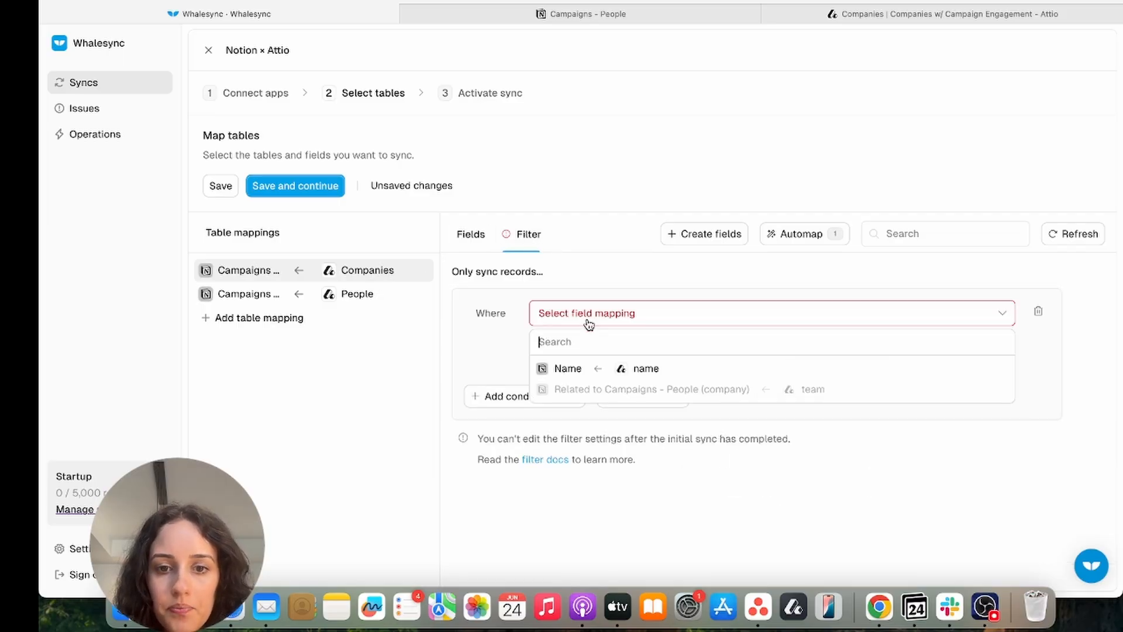
click(705, 238)
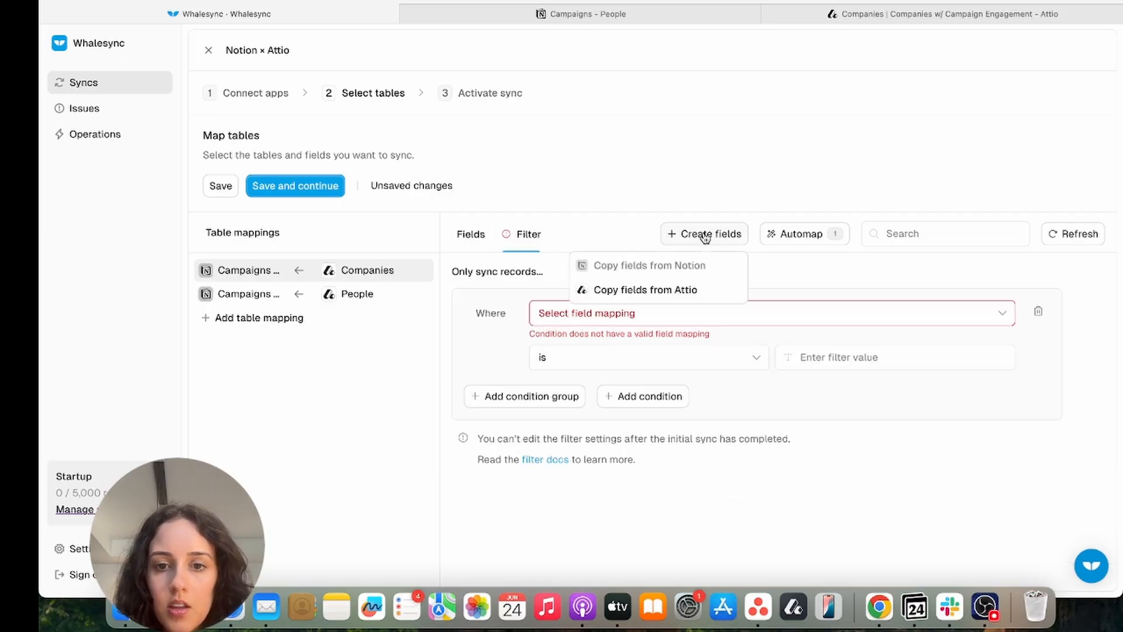
click(659, 296)
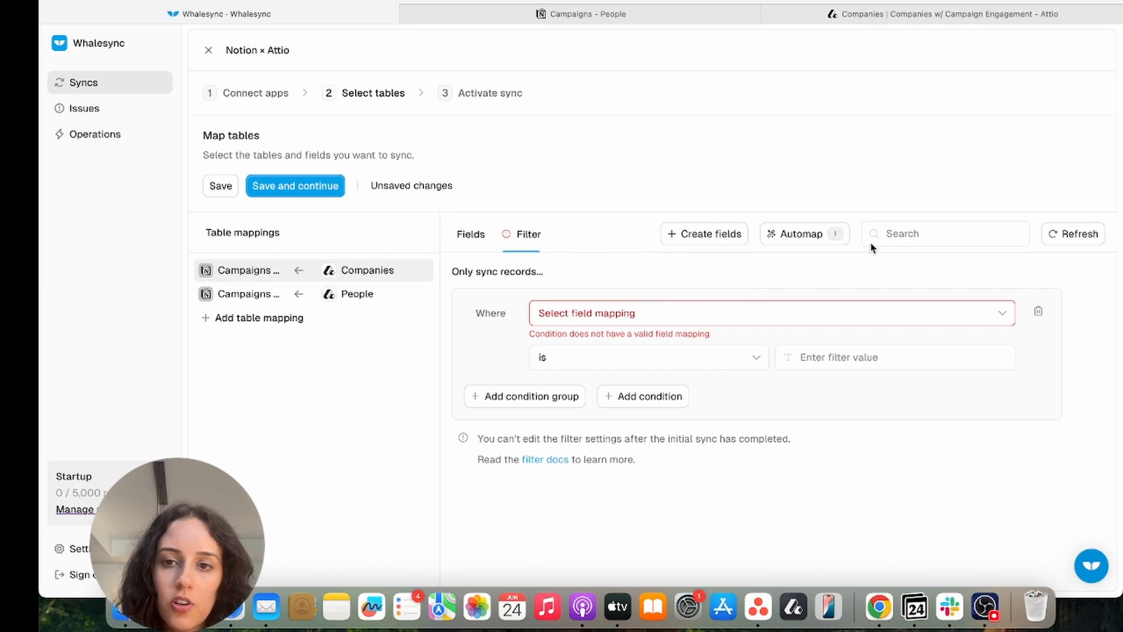
click(815, 237)
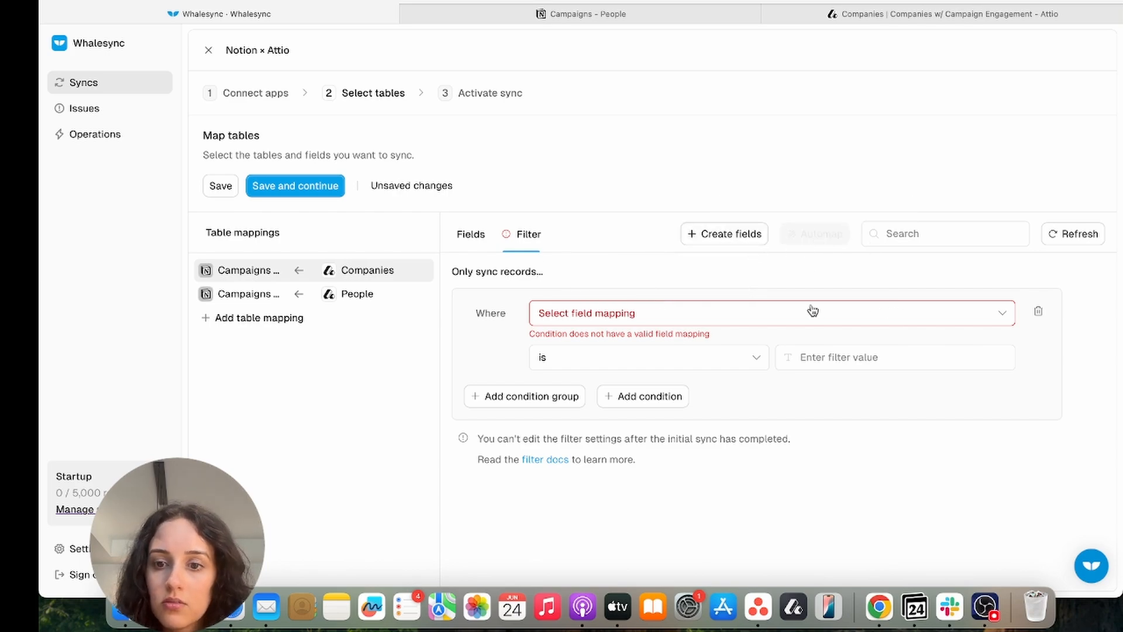
Copy Attio's Interaction Type field into Notion's Campaigns - Companies
click(481, 240)
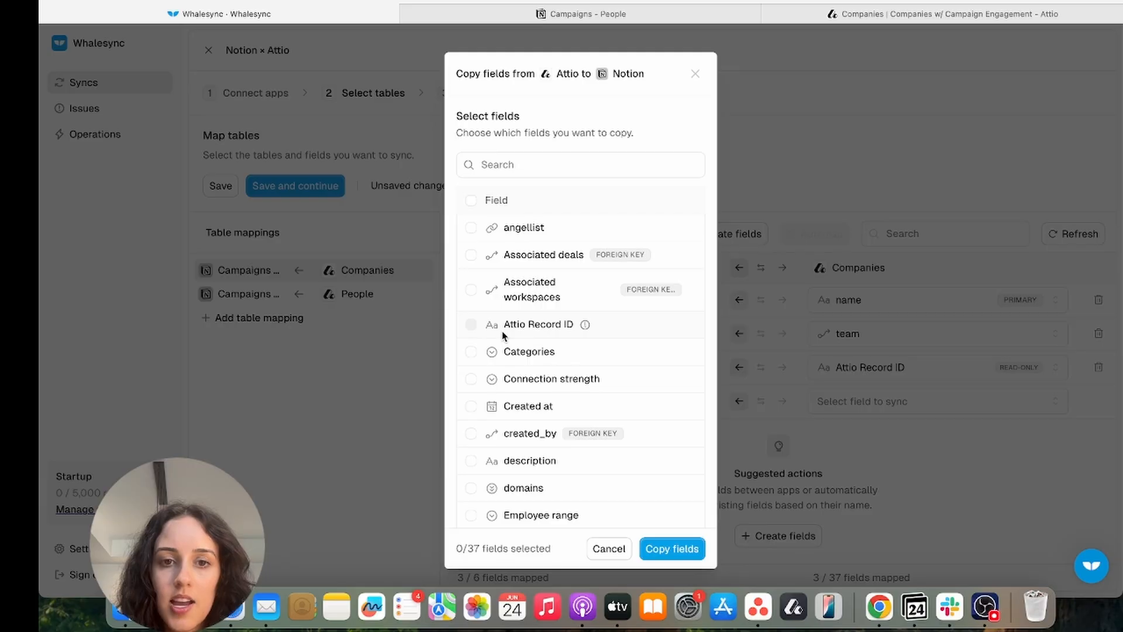
scroll(503, 336, down, 10)
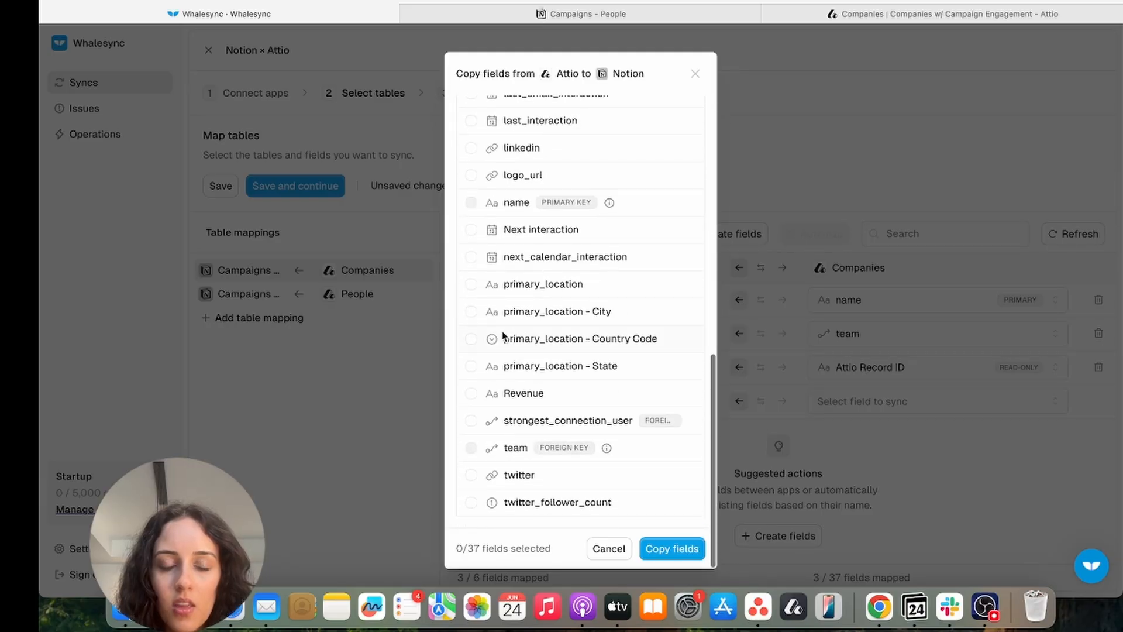
scroll(502, 335, up, 5)
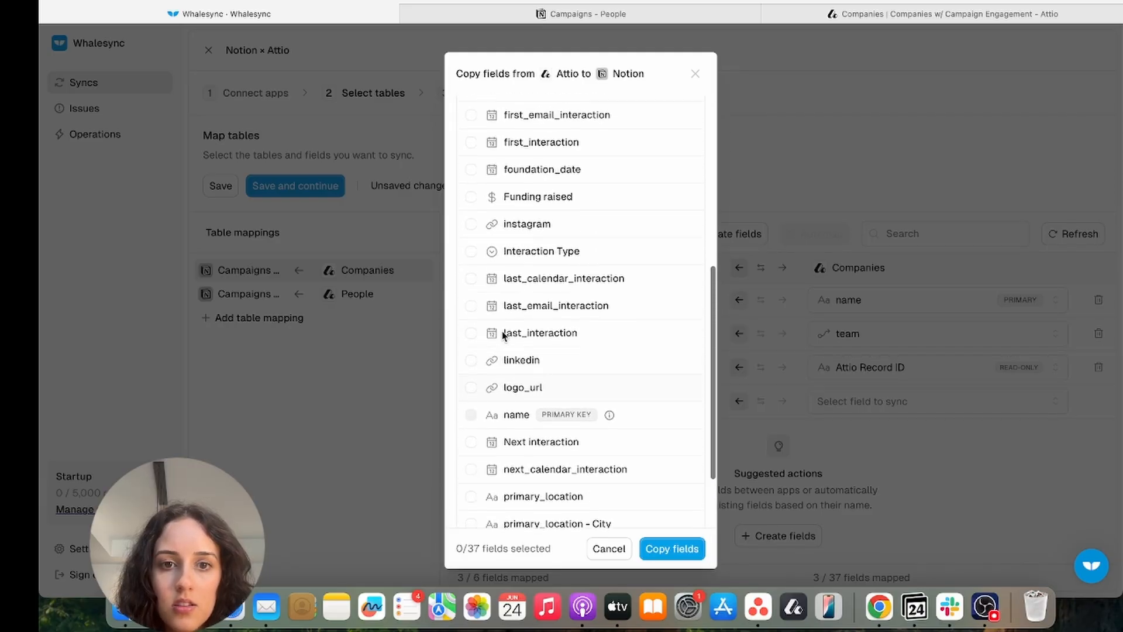
scroll(503, 336, up, 2)
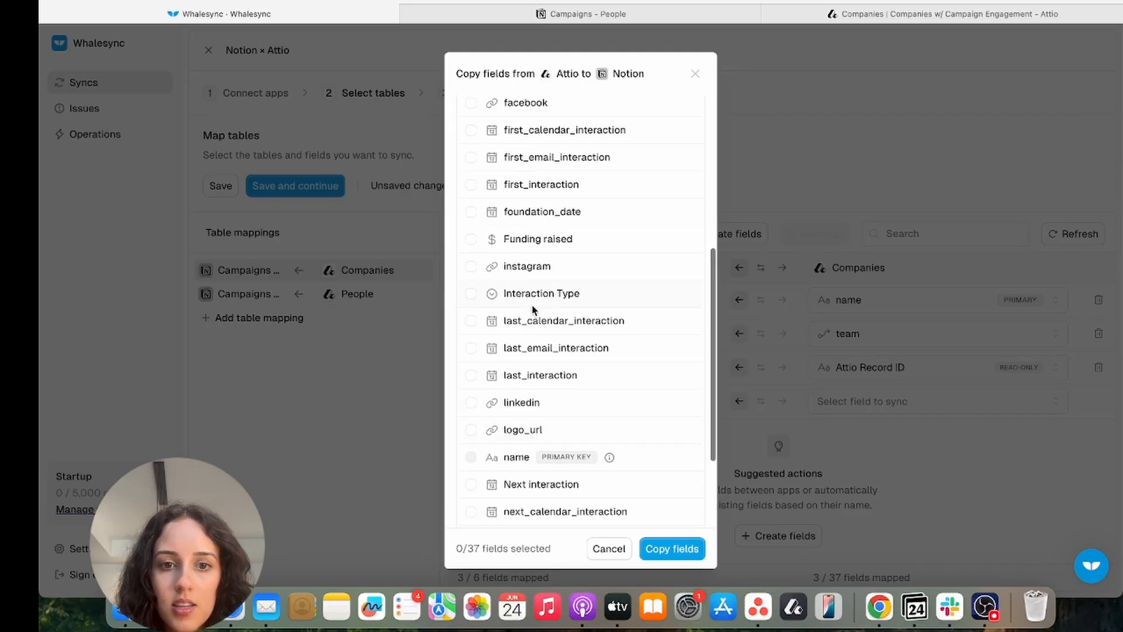
click(471, 293)
click(689, 548)
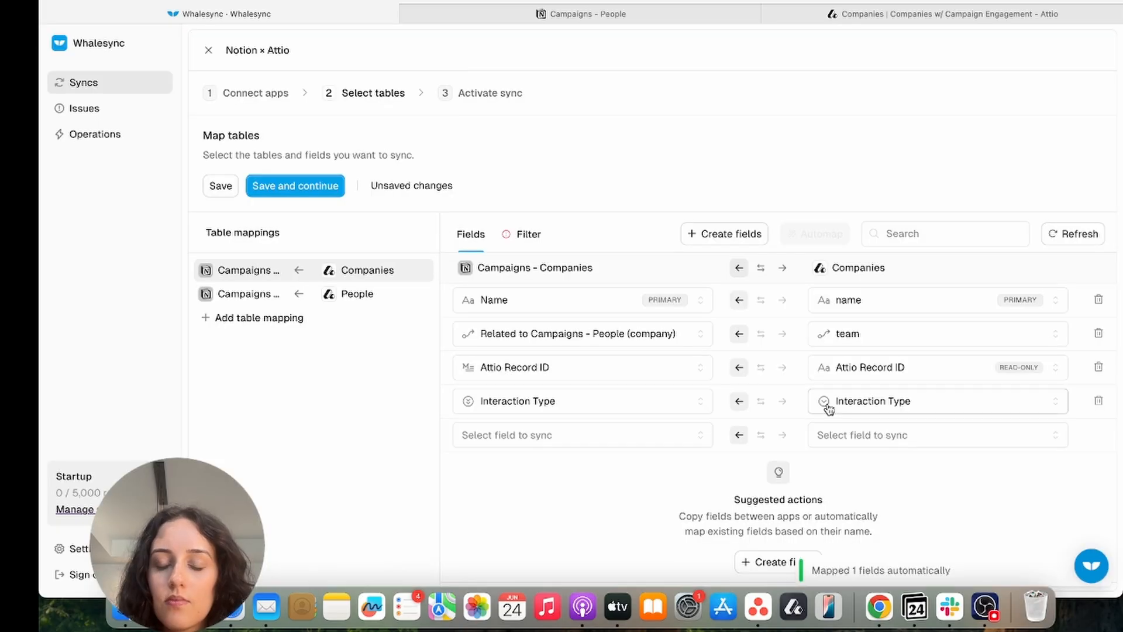
Refresh the fields and filter Companies to records where Interaction Type is not empty
click(517, 233)
click(601, 321)
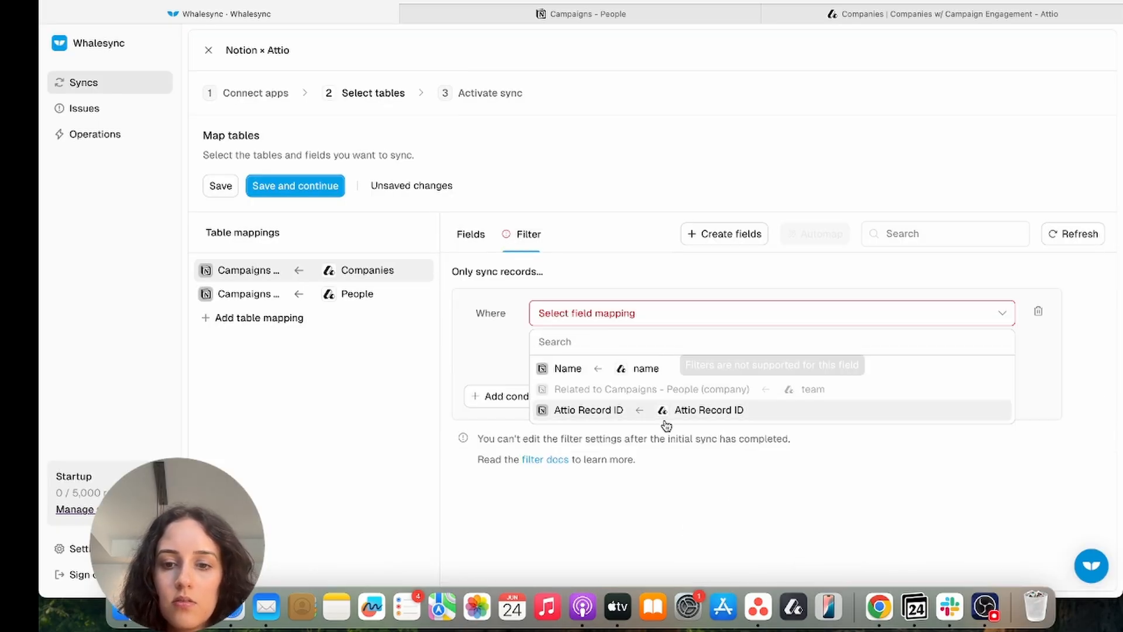
click(1078, 233)
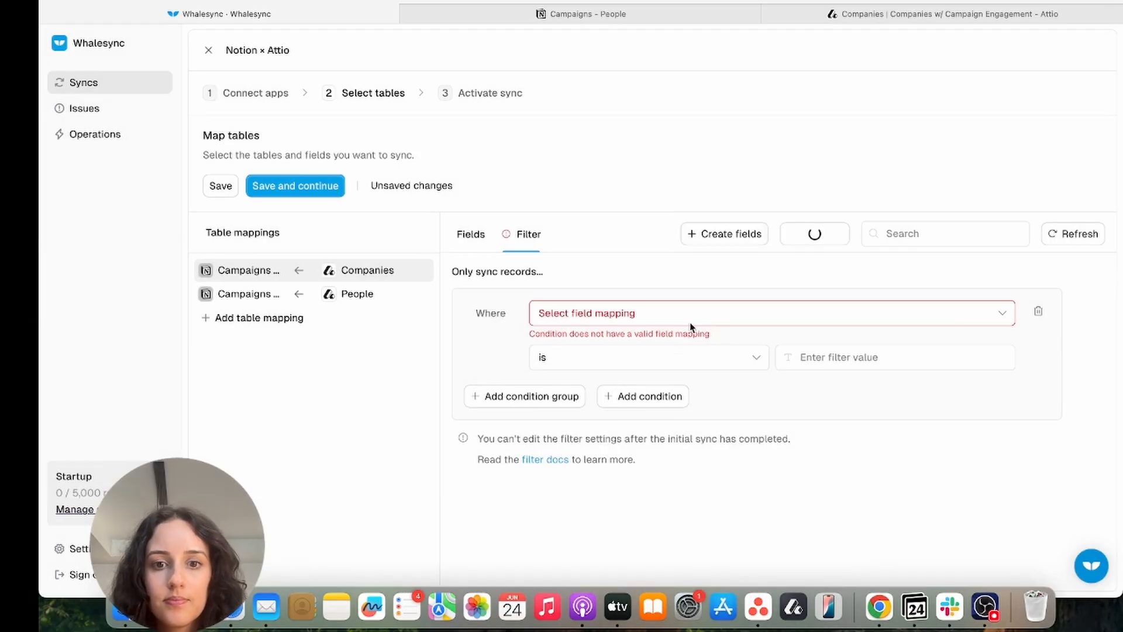
click(678, 316)
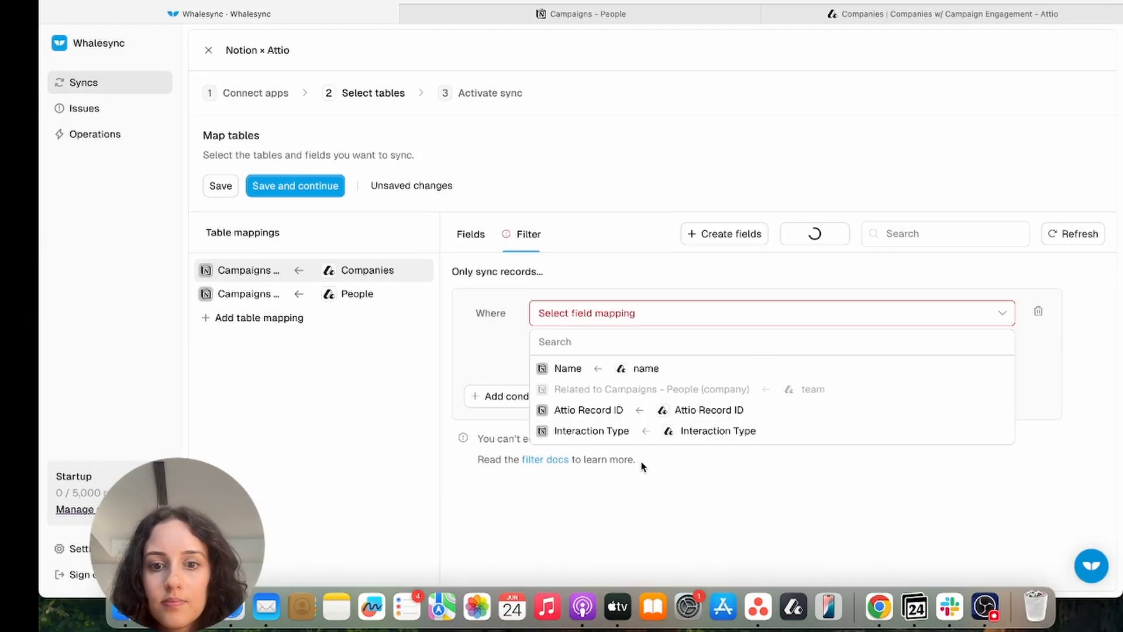
click(639, 432)
click(692, 351)
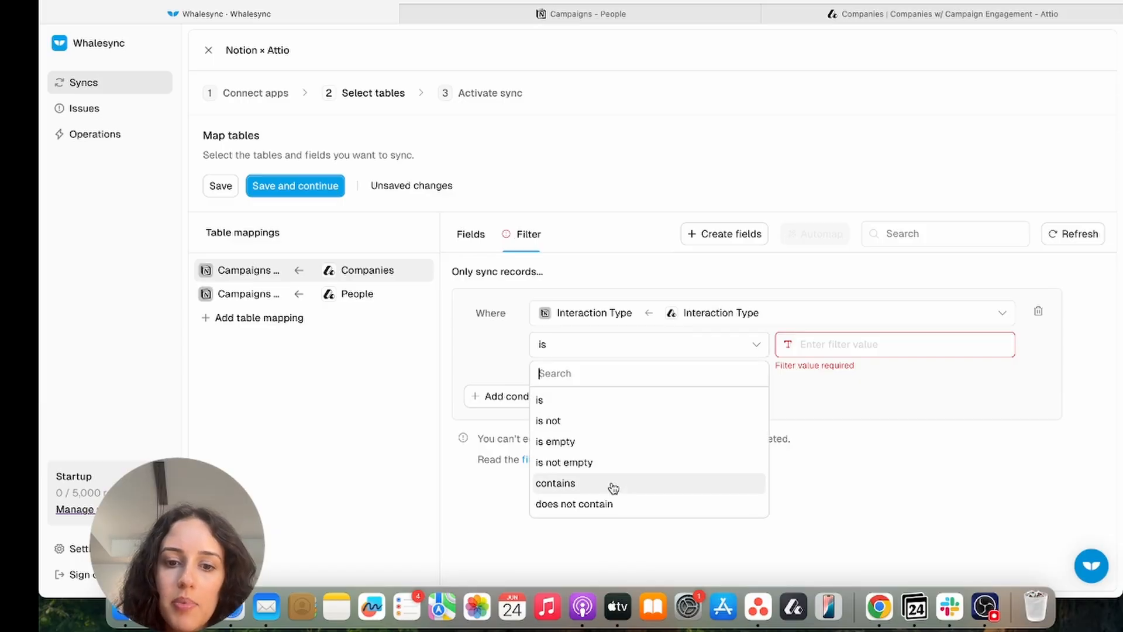
click(610, 463)
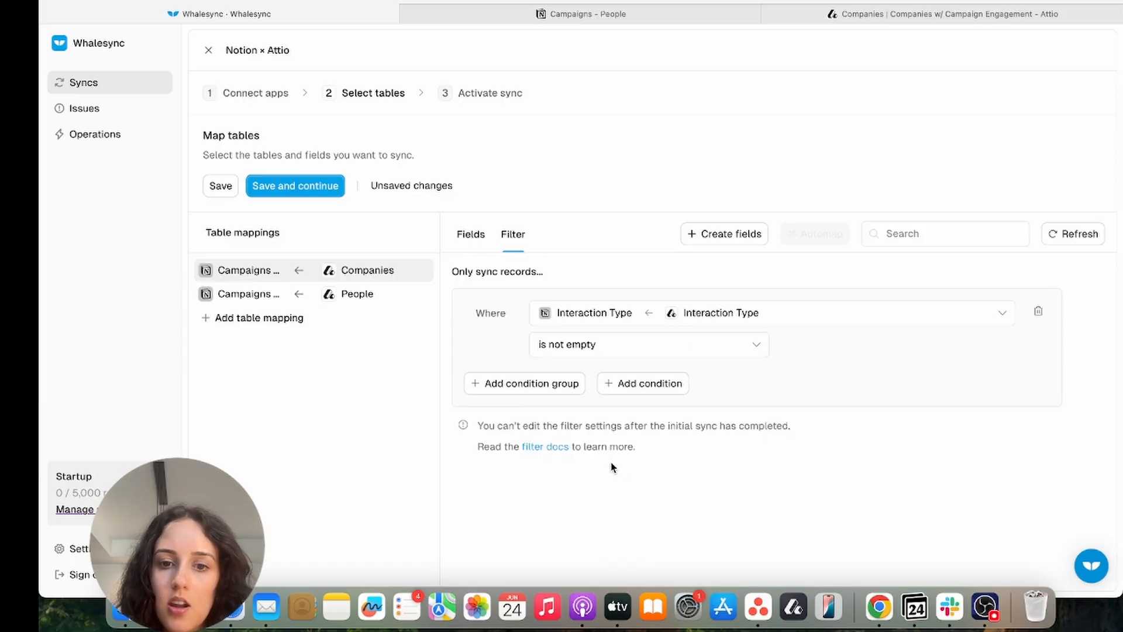
click(936, 18)
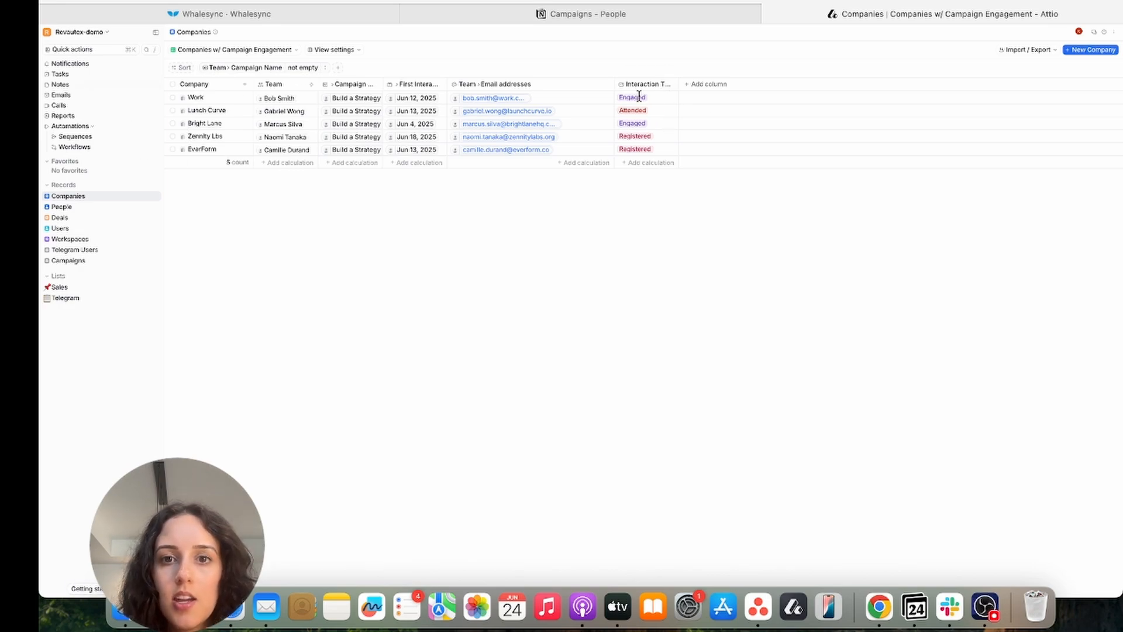
Return to the Whalesync filter page where Companies sync only records with a non-empty Interaction Type
click(314, 12)
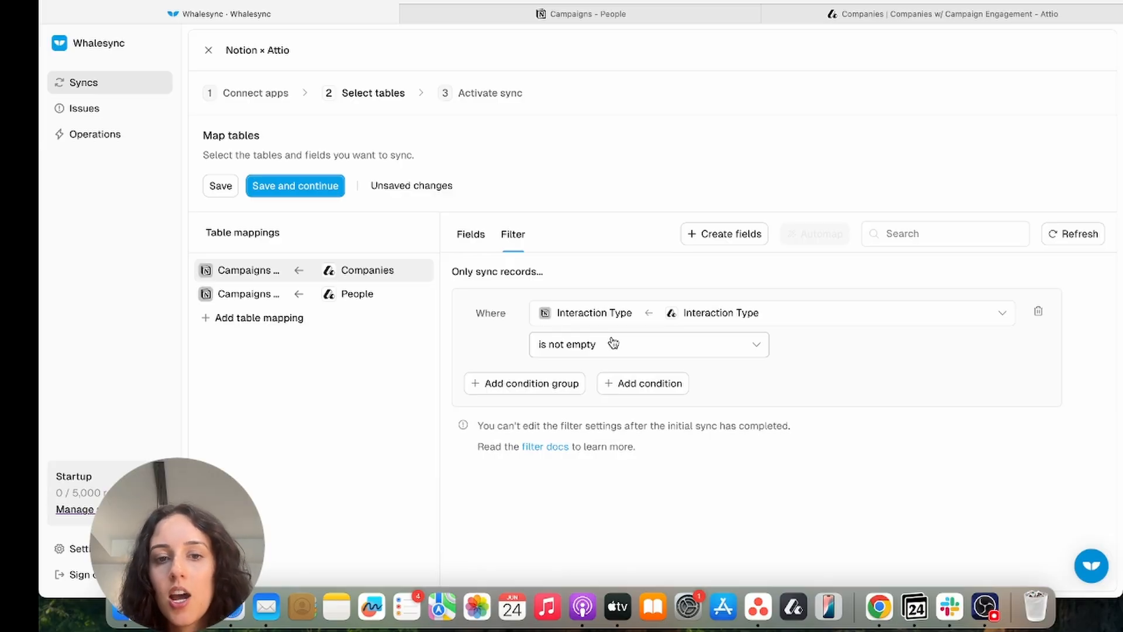
Review the People mapping, then drop Attio Record ID from the Companies mapping and save
click(374, 294)
click(471, 234)
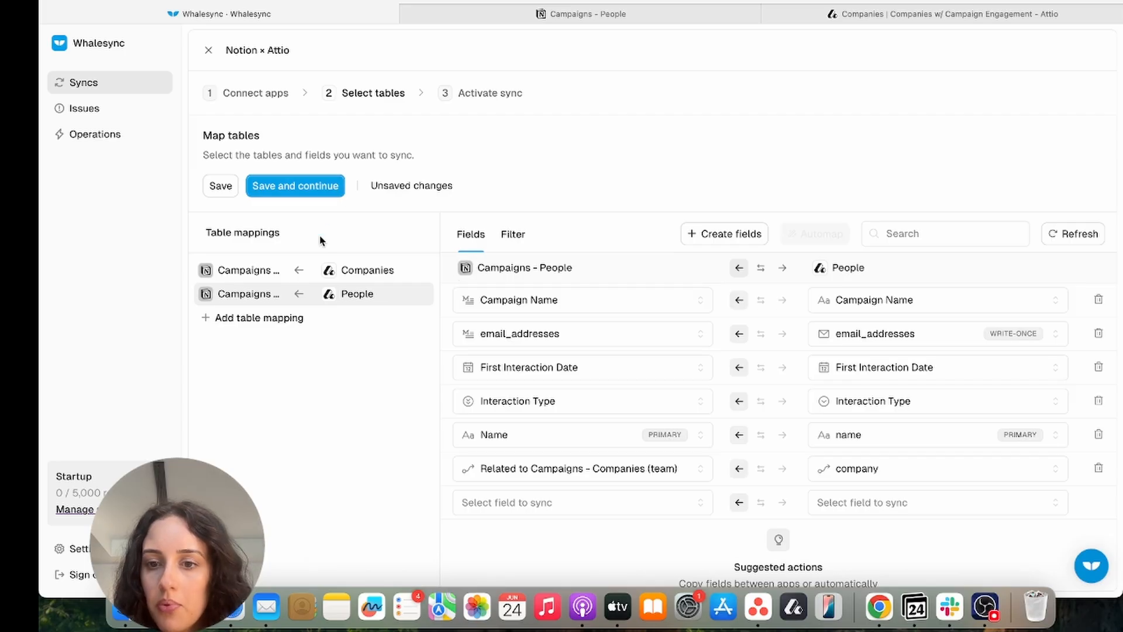
click(261, 278)
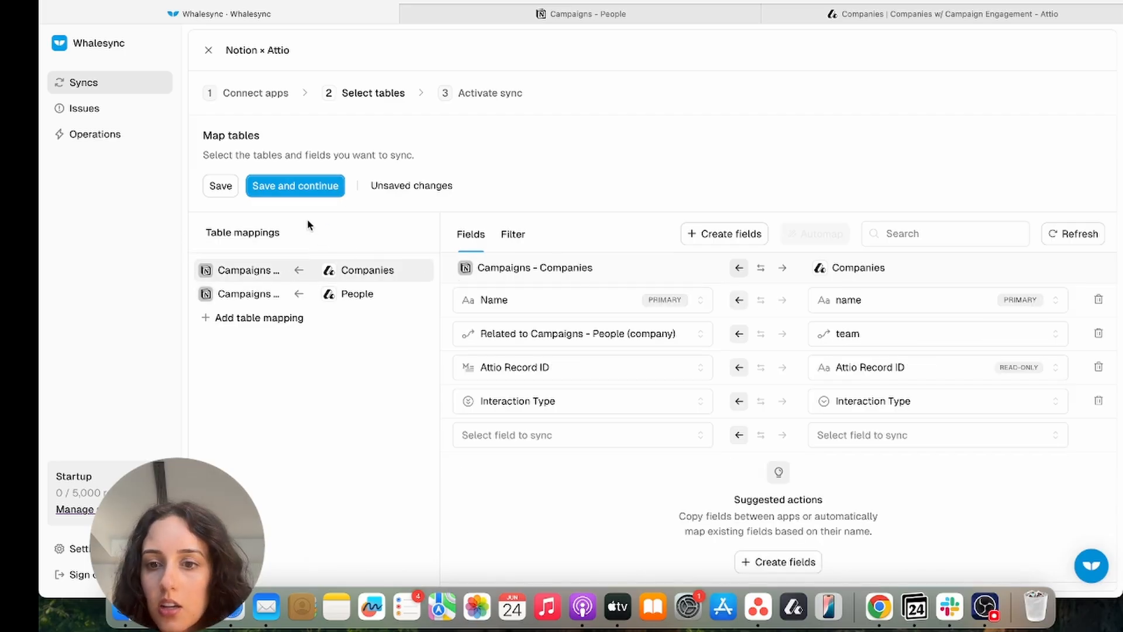
click(1099, 367)
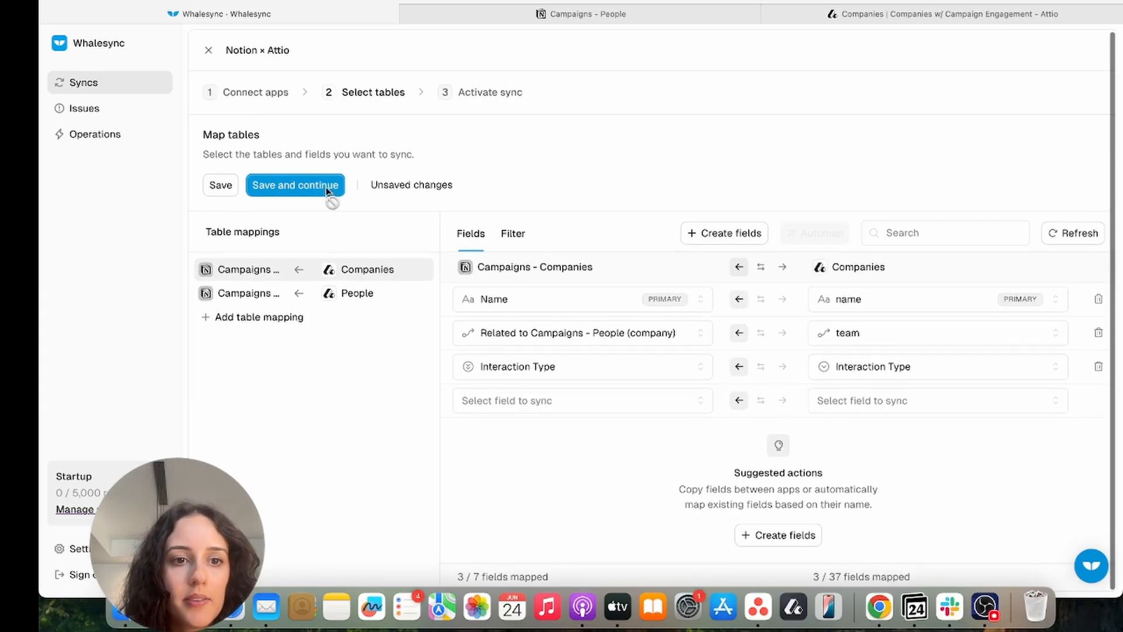
click(295, 186)
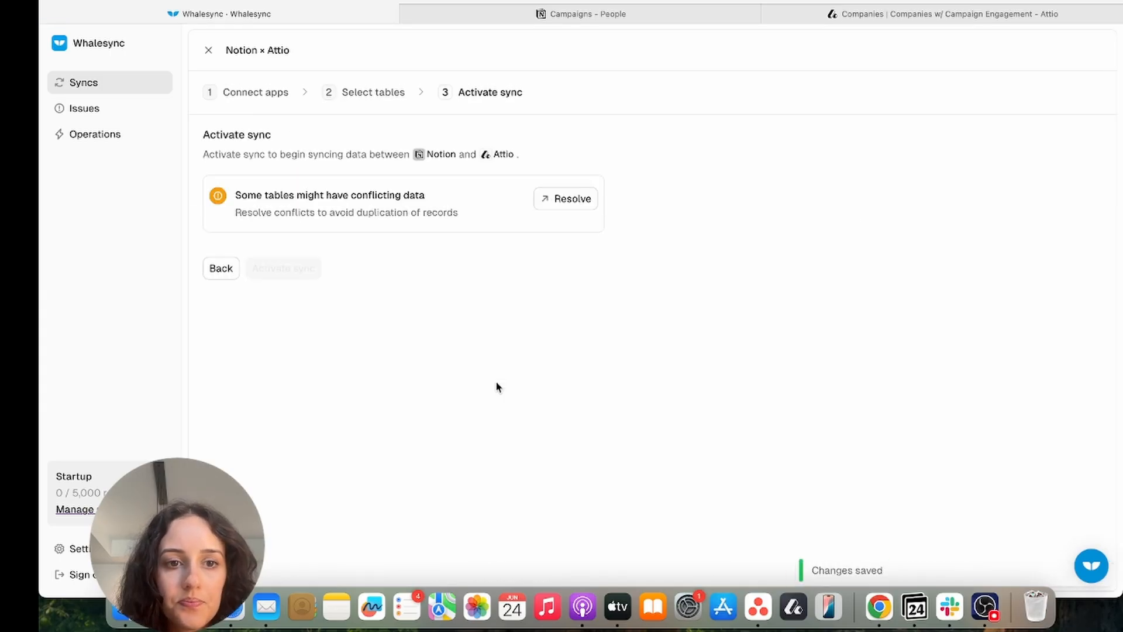
Scan Notion and Attio records and review the initial sync adding 5 records per Notion table
click(583, 200)
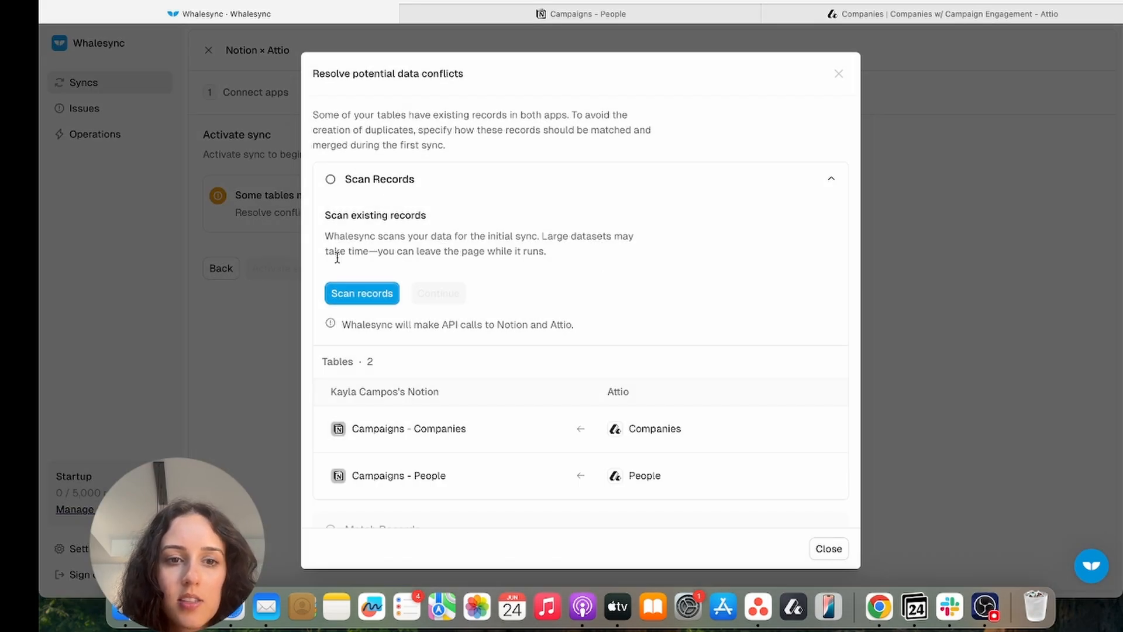
click(376, 299)
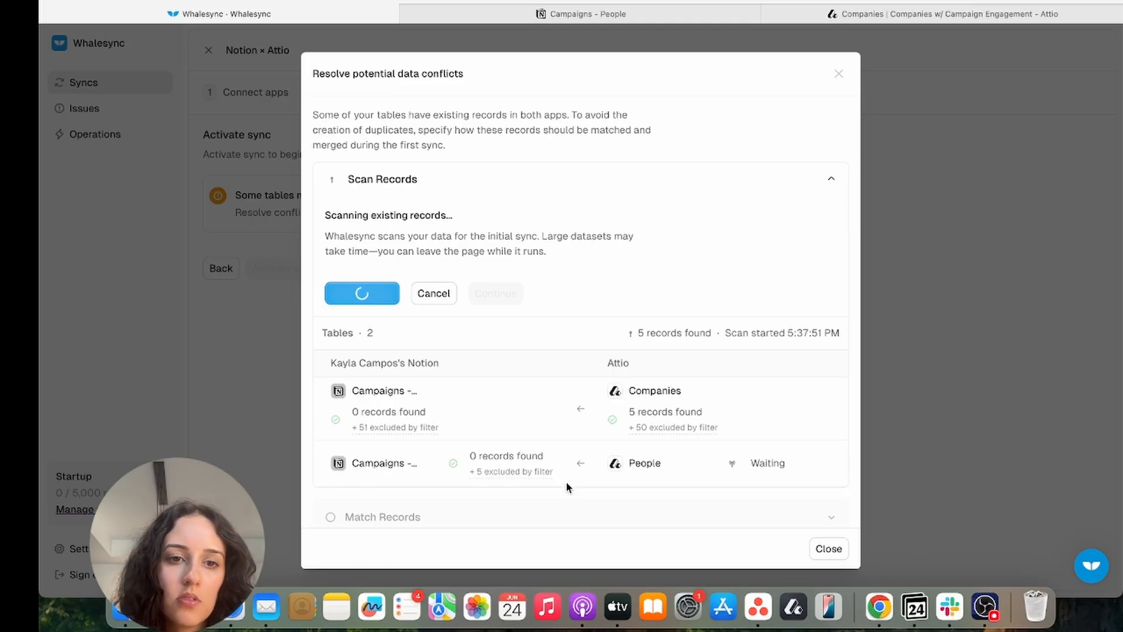
scroll(567, 469, down, 2)
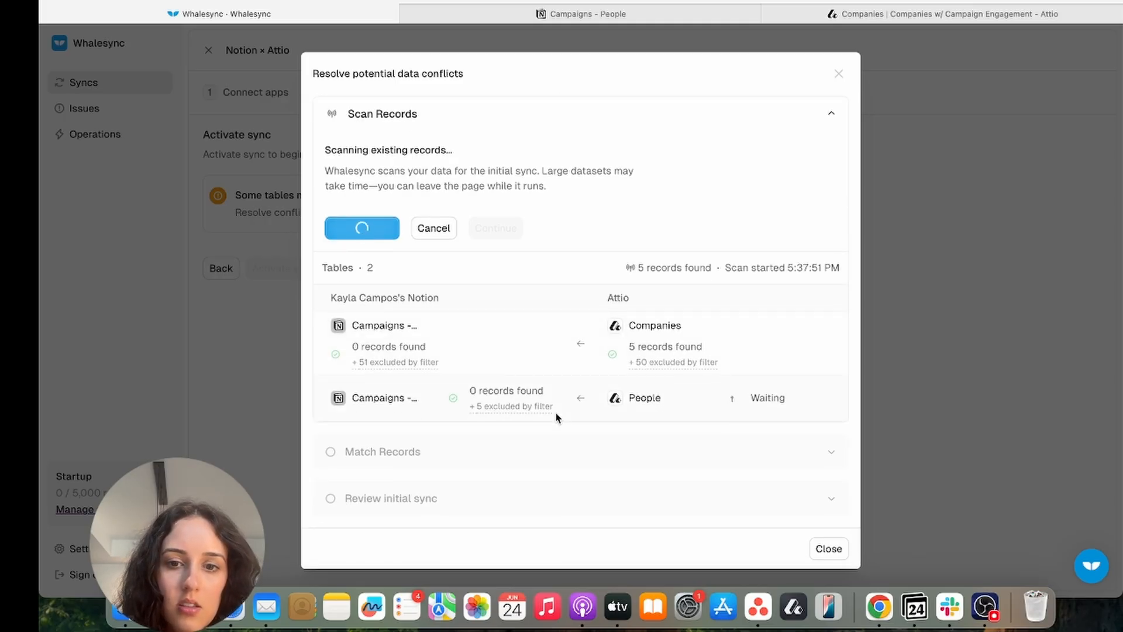
mouse_move(776, 405)
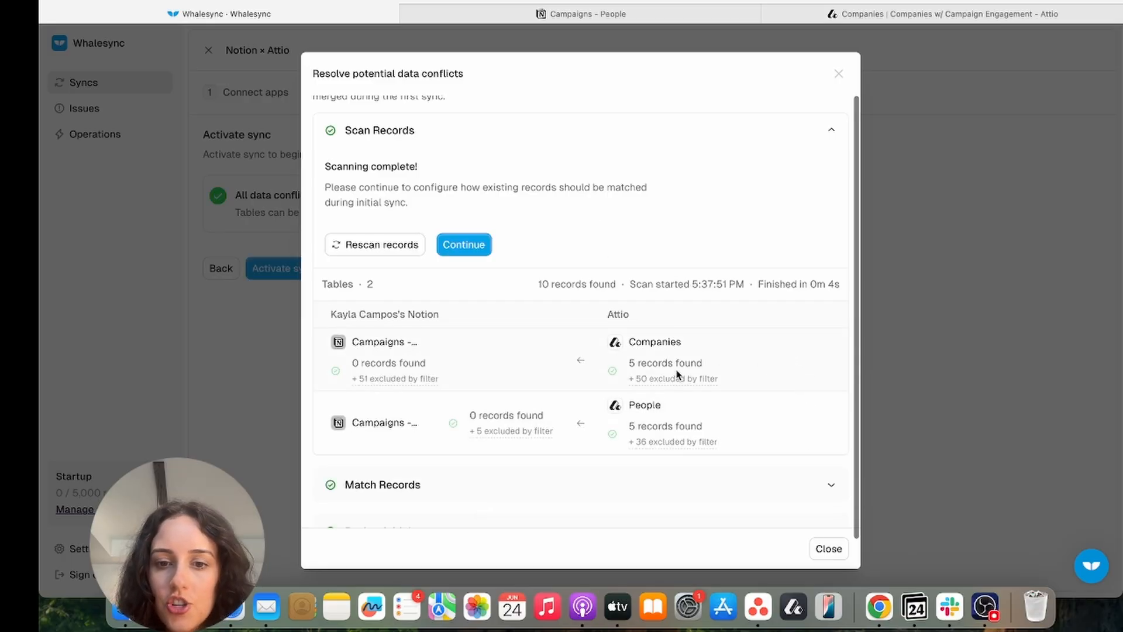
mouse_move(673, 381)
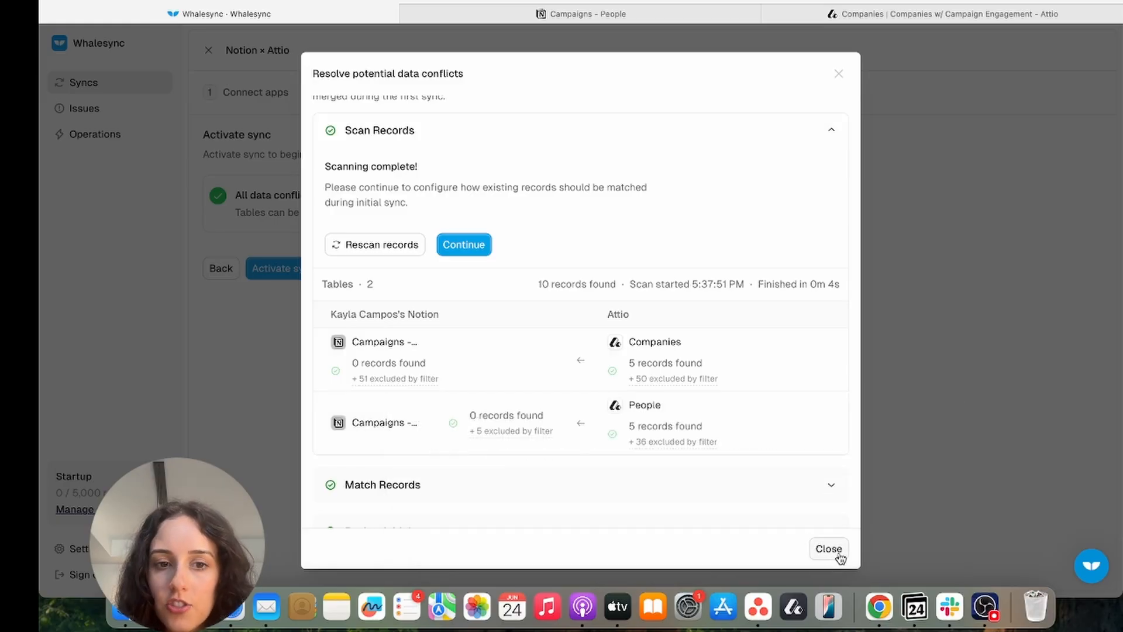
click(475, 248)
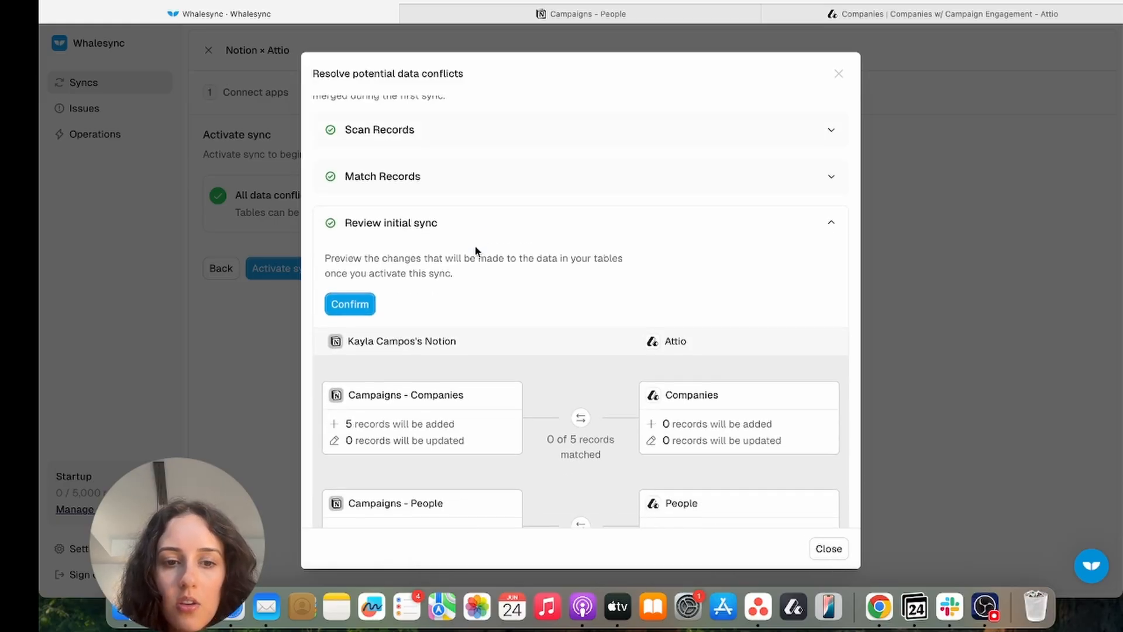
scroll(475, 250, down, 2)
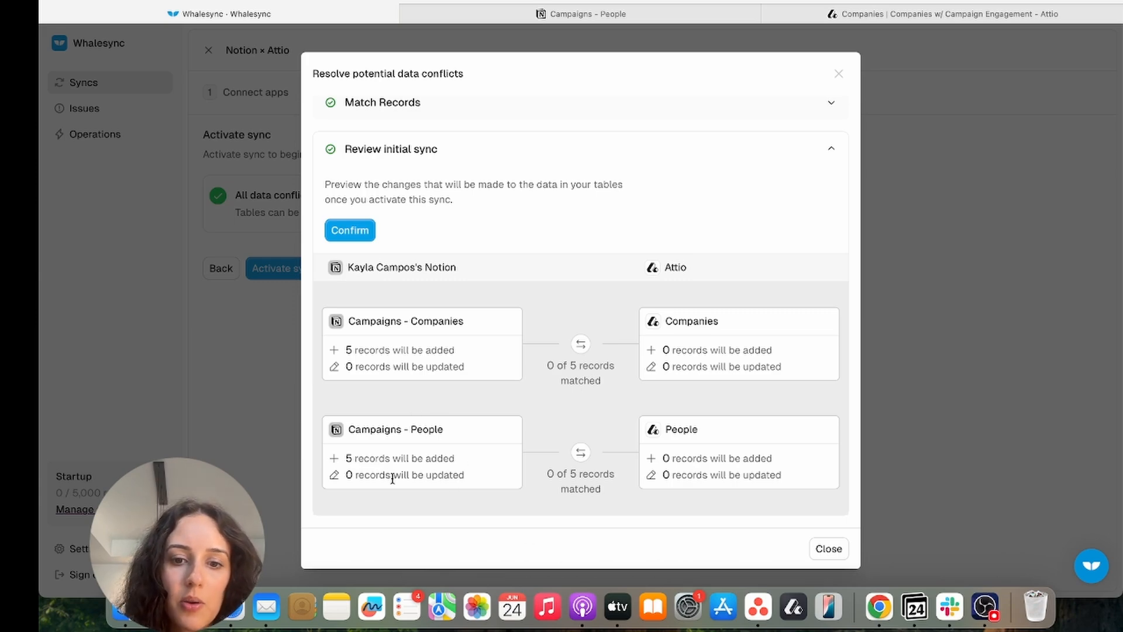
click(843, 553)
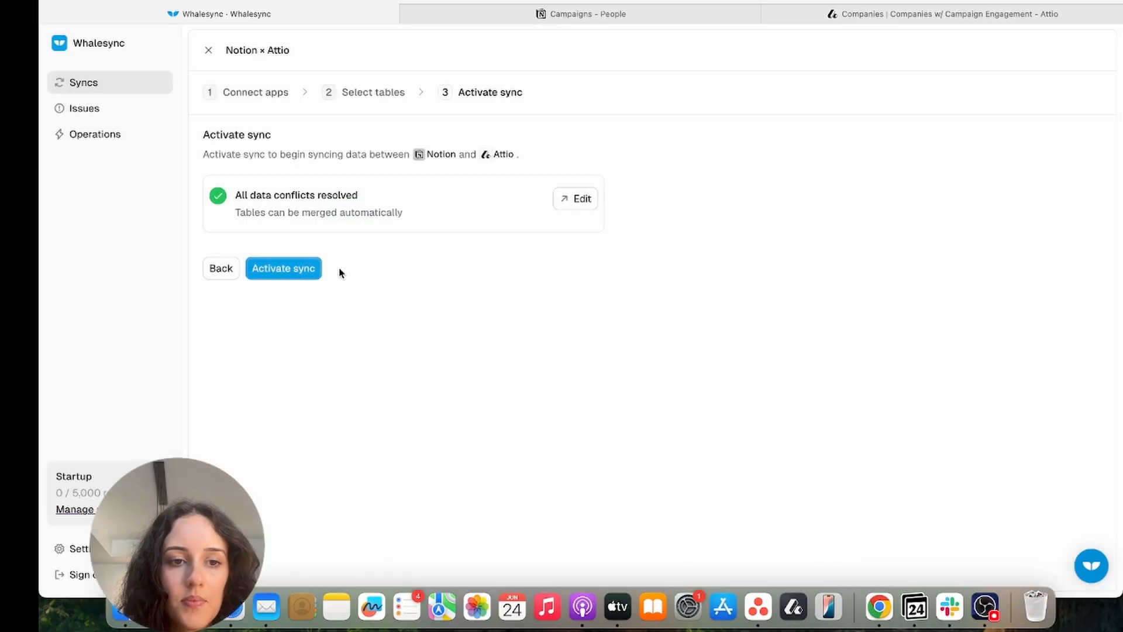
Activate the Notion–Attio sync and view the five synced people in Campaigns - People
click(306, 271)
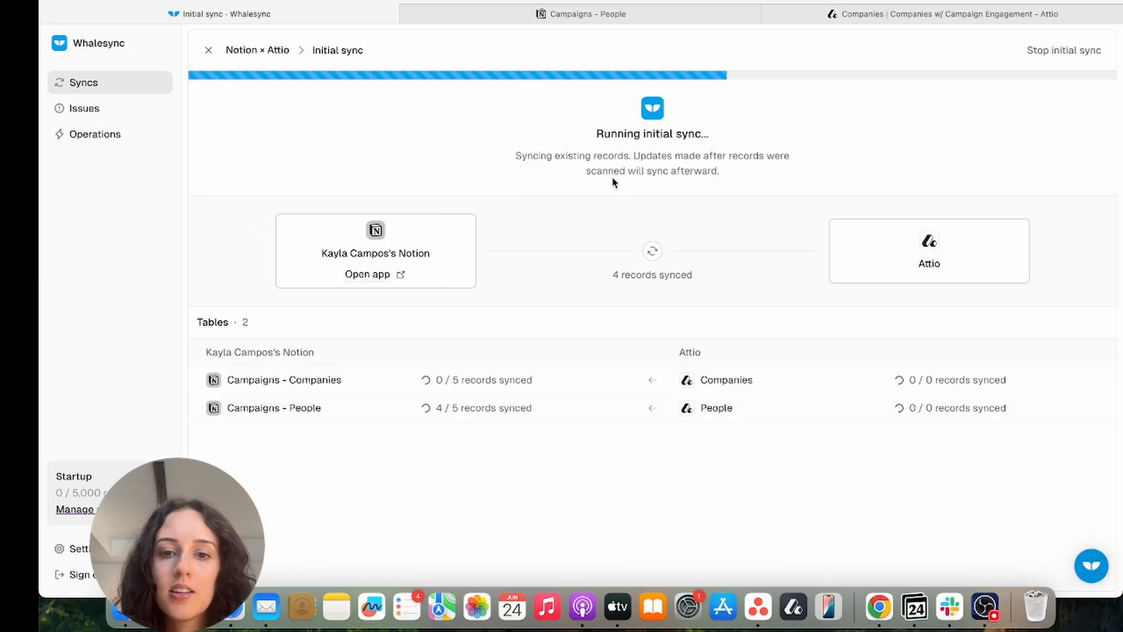
click(655, 18)
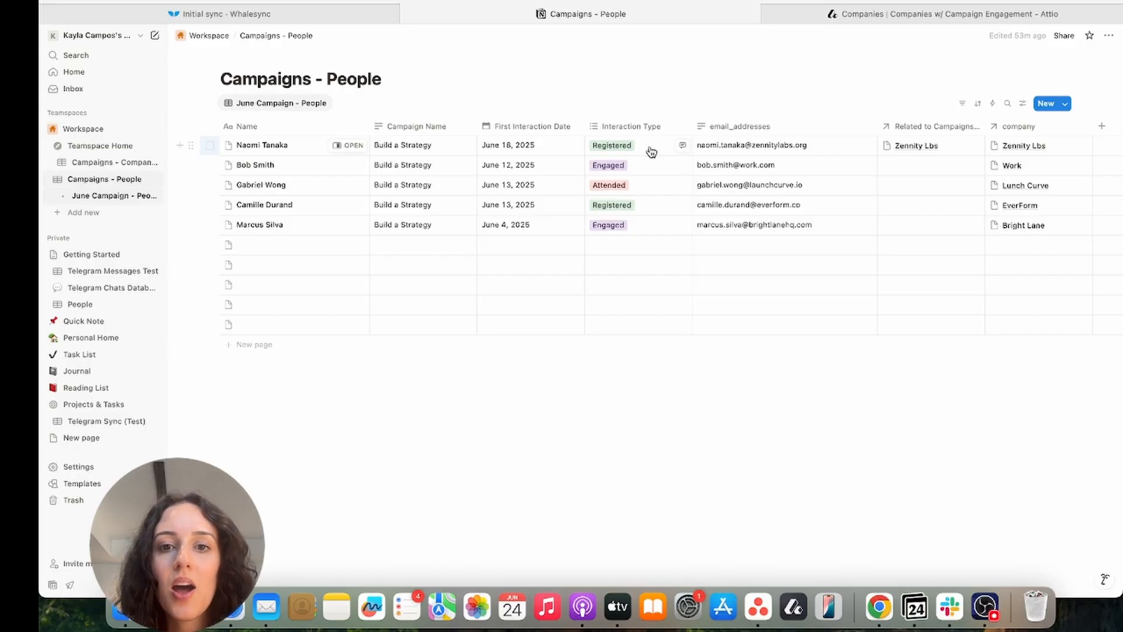
Check the first person's Interaction Type, then follow their company relation to Campaigns - Companies
click(651, 151)
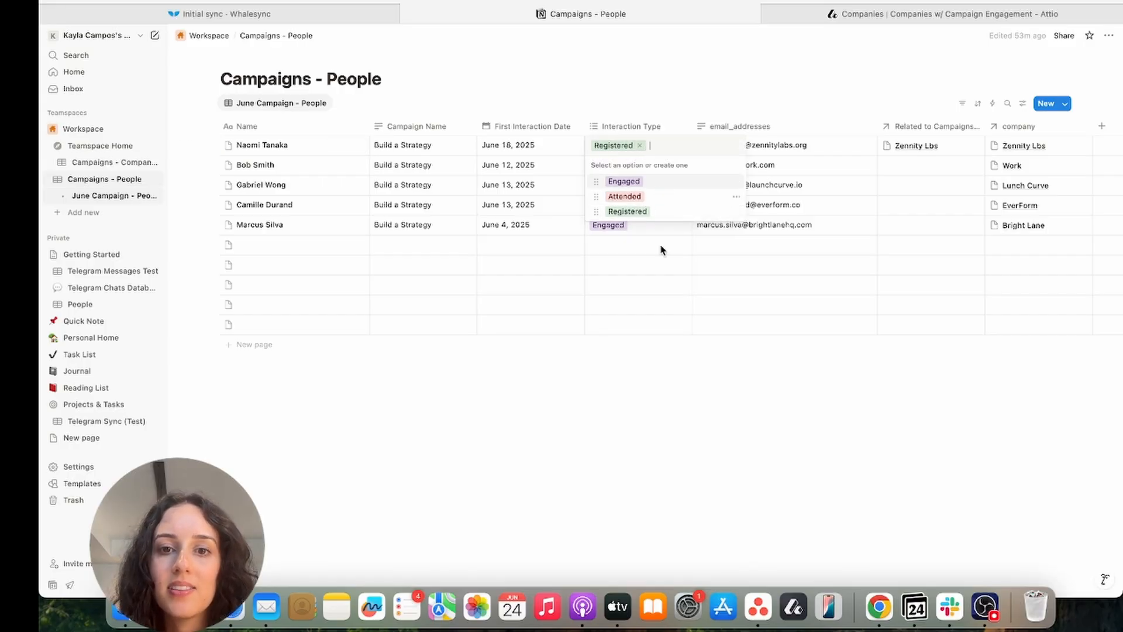
key(Escape)
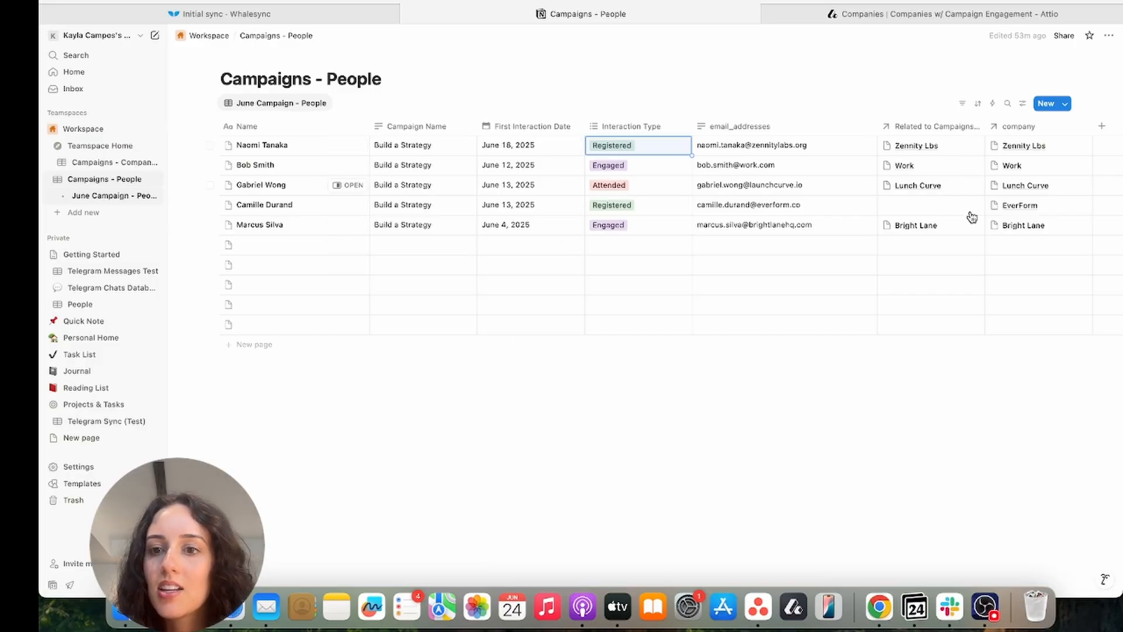
click(1027, 146)
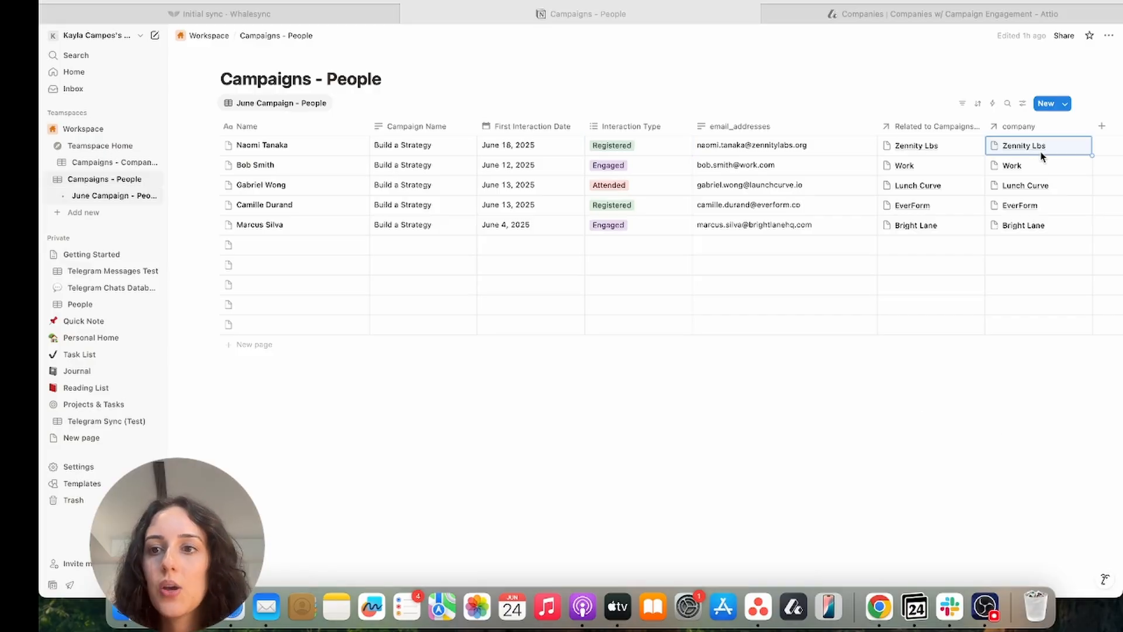
click(1022, 147)
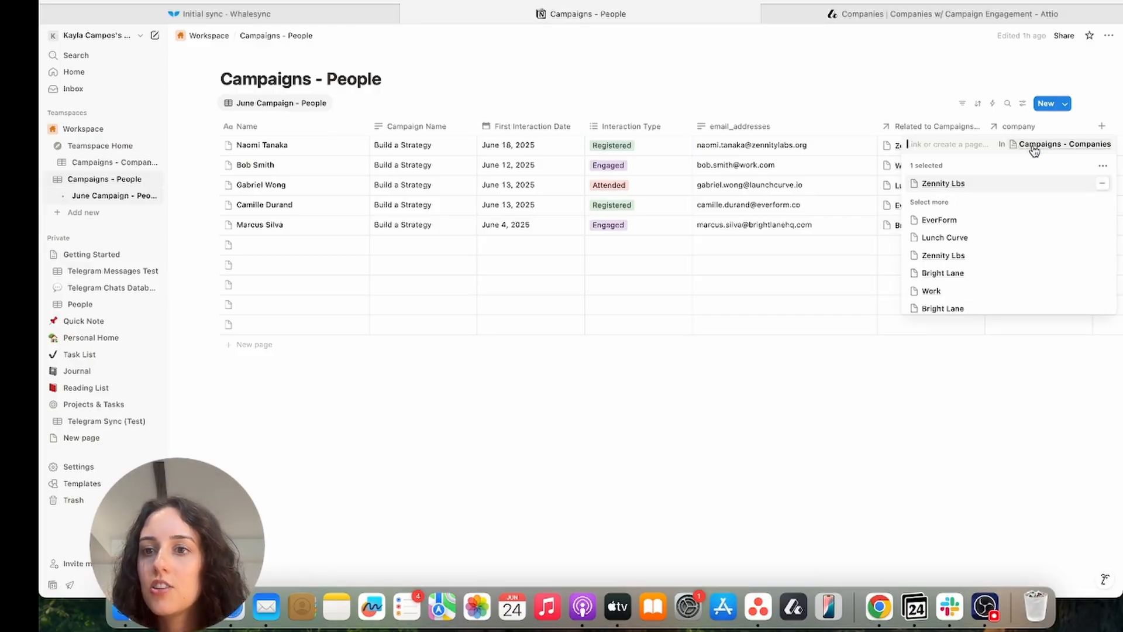
click(1035, 145)
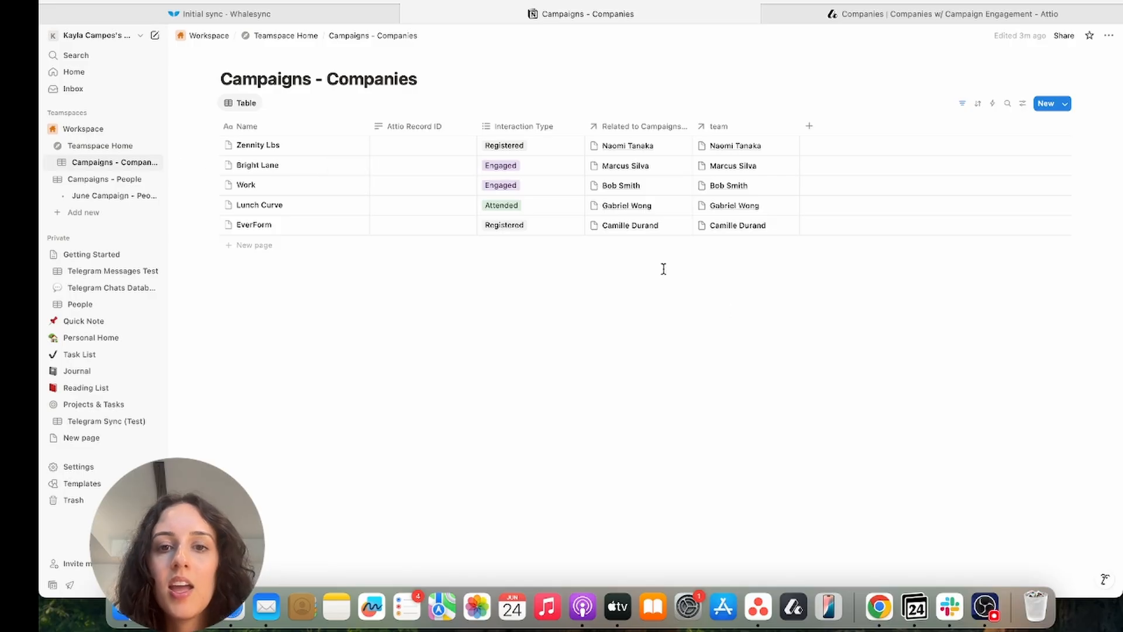
Follow Zennity Lbs' related person link back to the Campaigns - People database
click(649, 151)
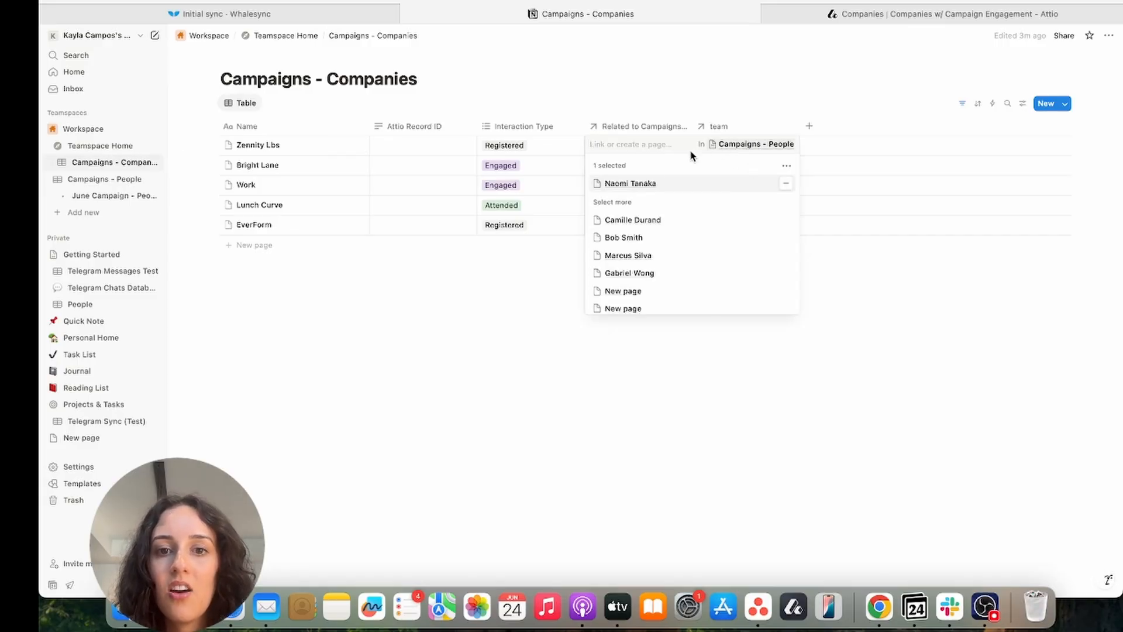
click(749, 144)
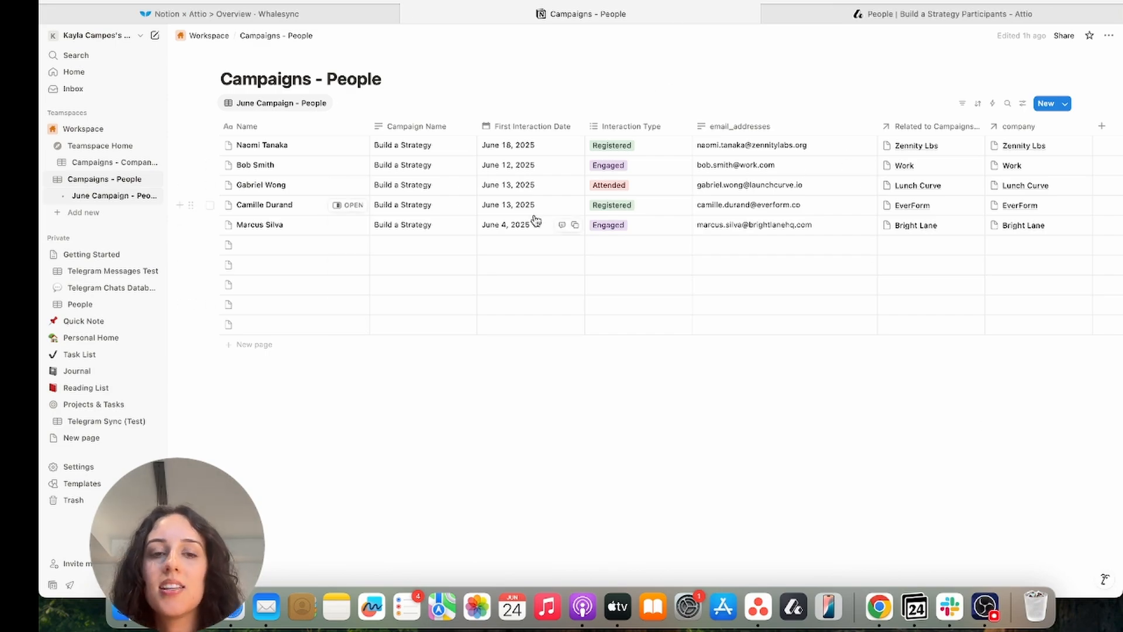
In Attio, start a new person record and enter the person's first and last name
click(887, 8)
click(1093, 49)
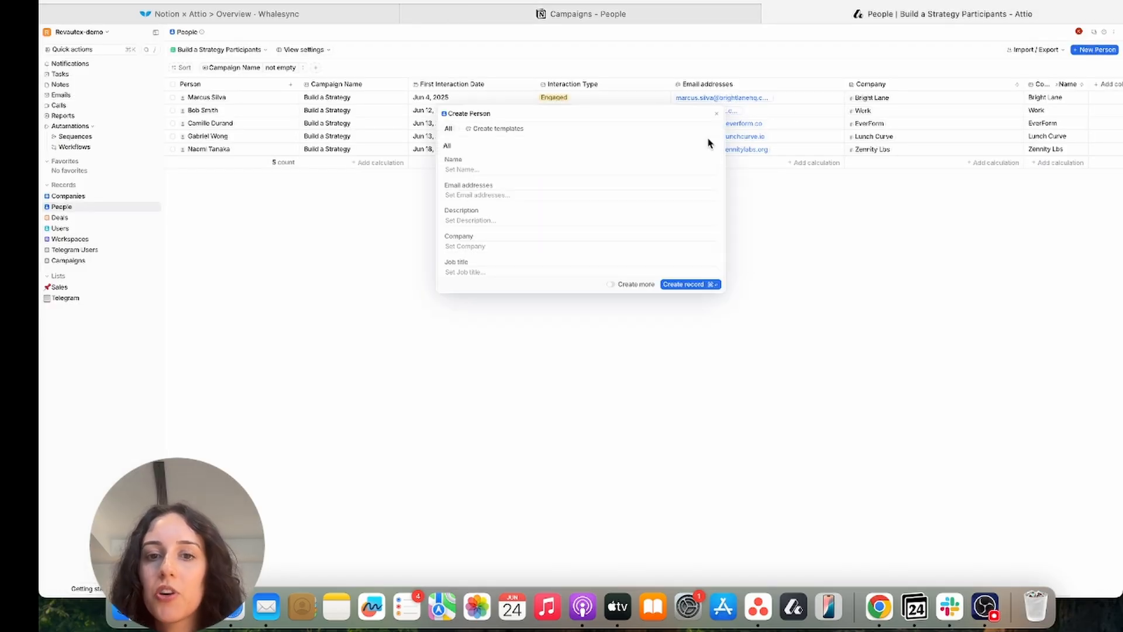
click(533, 169)
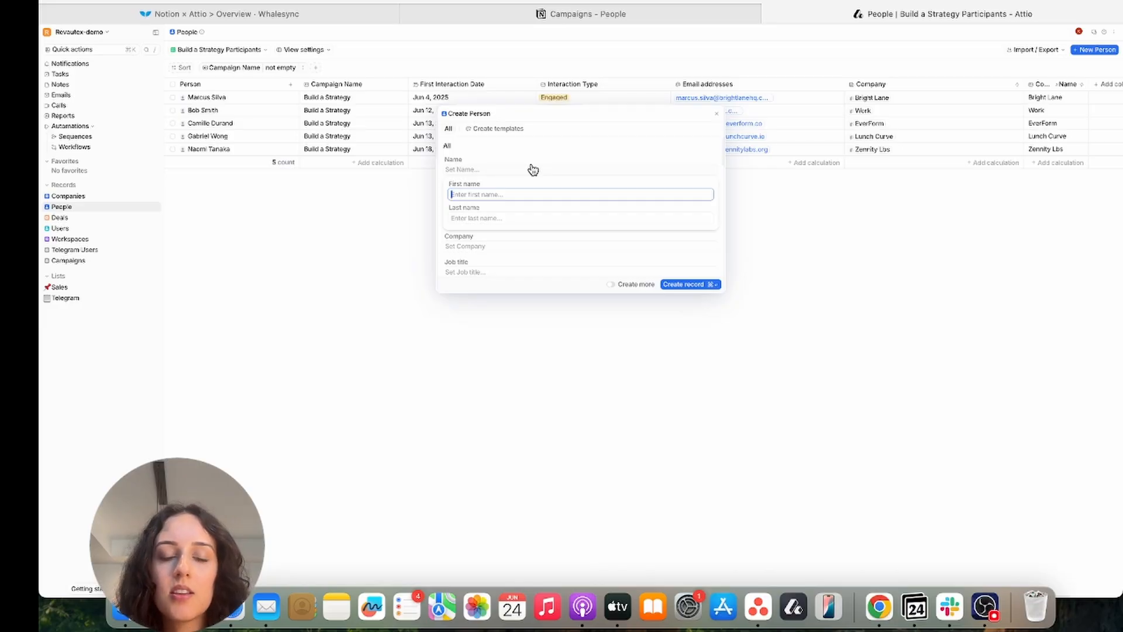
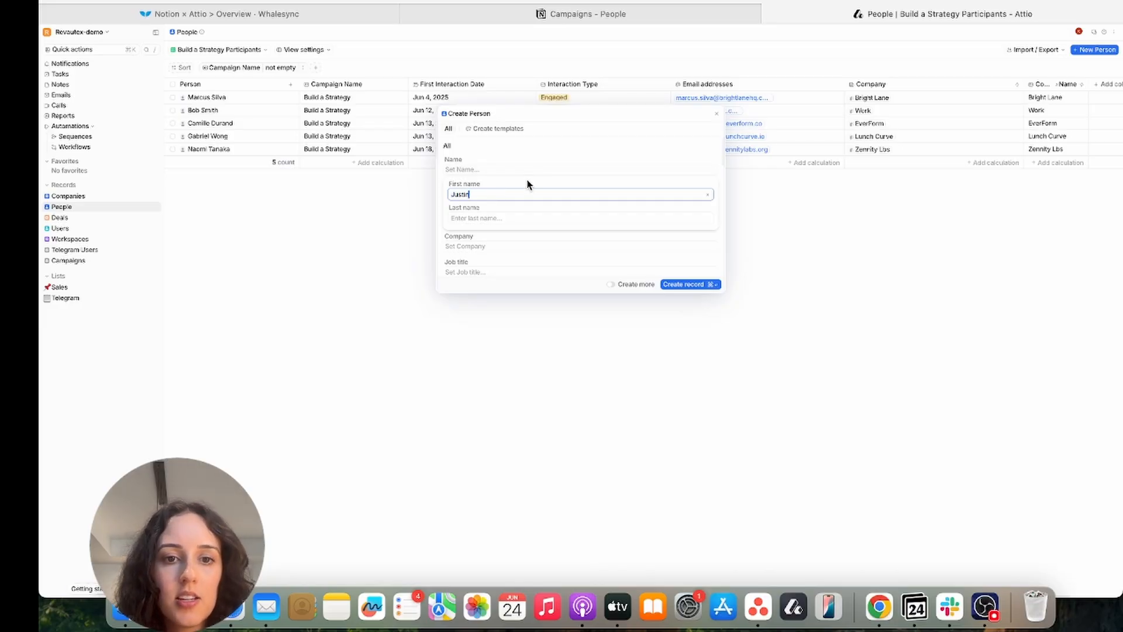
click(518, 219)
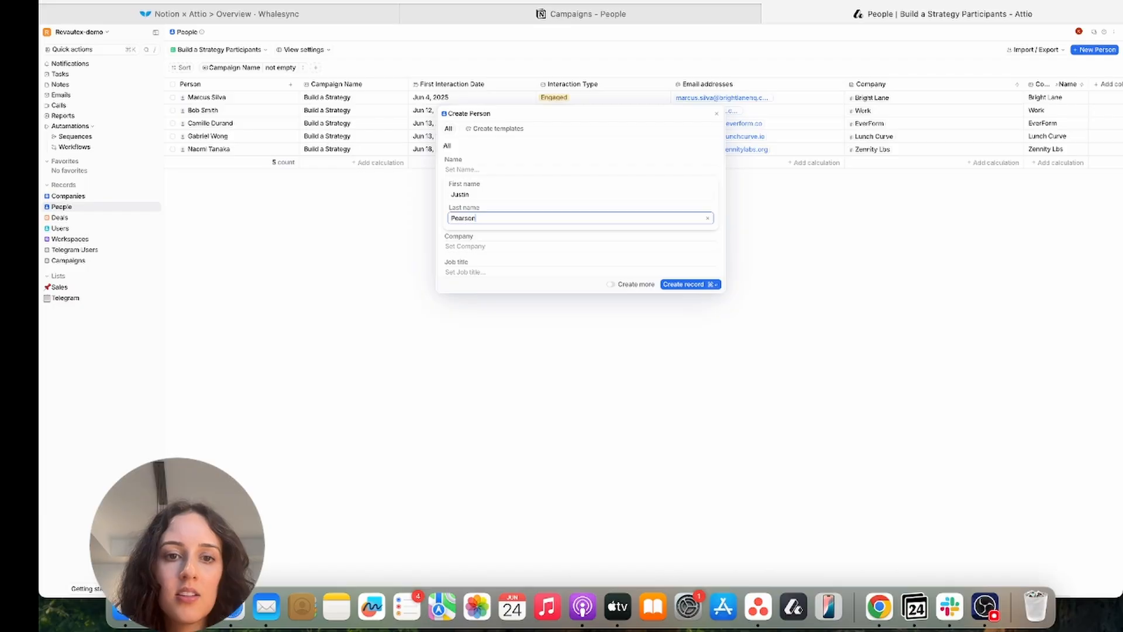
key(Return)
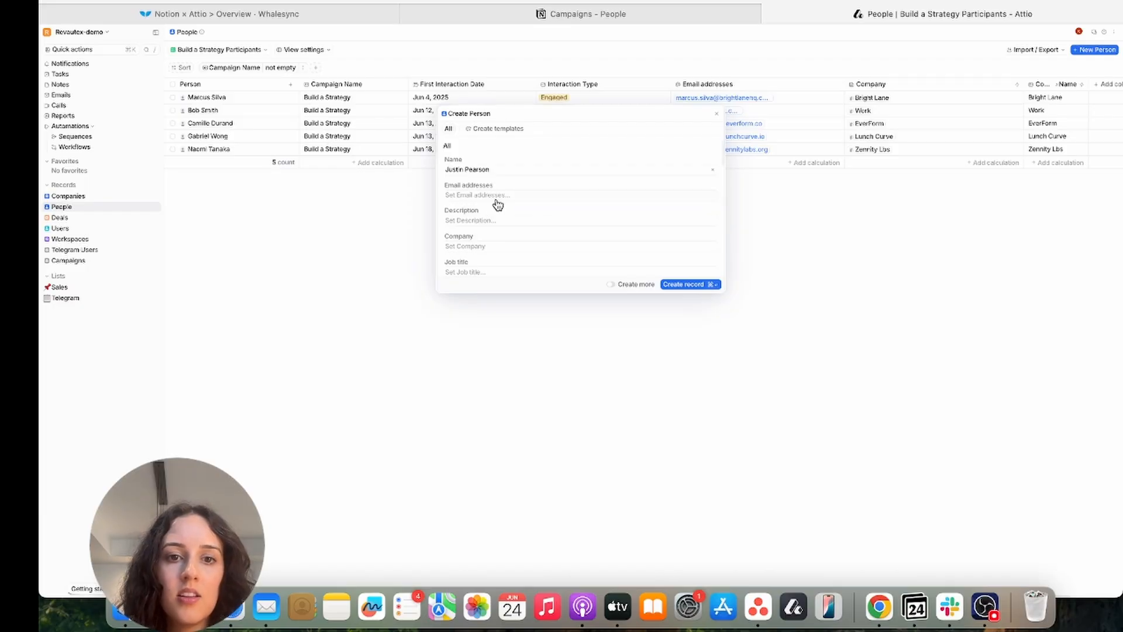
Add the new person's e-mail address to the record
click(498, 199)
click(497, 205)
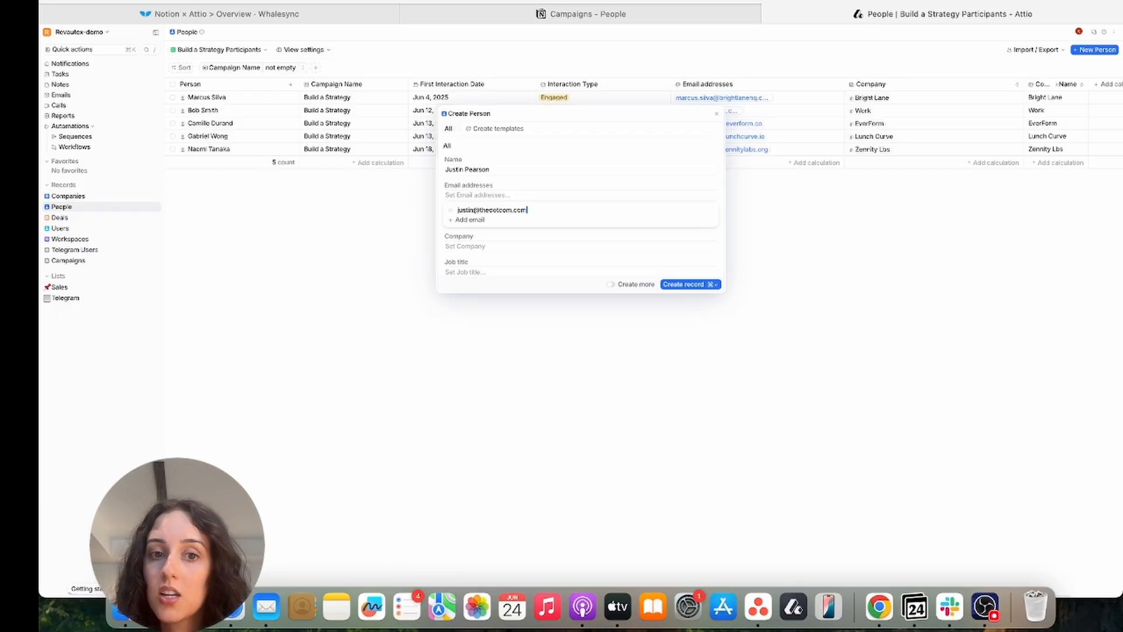
key(Return)
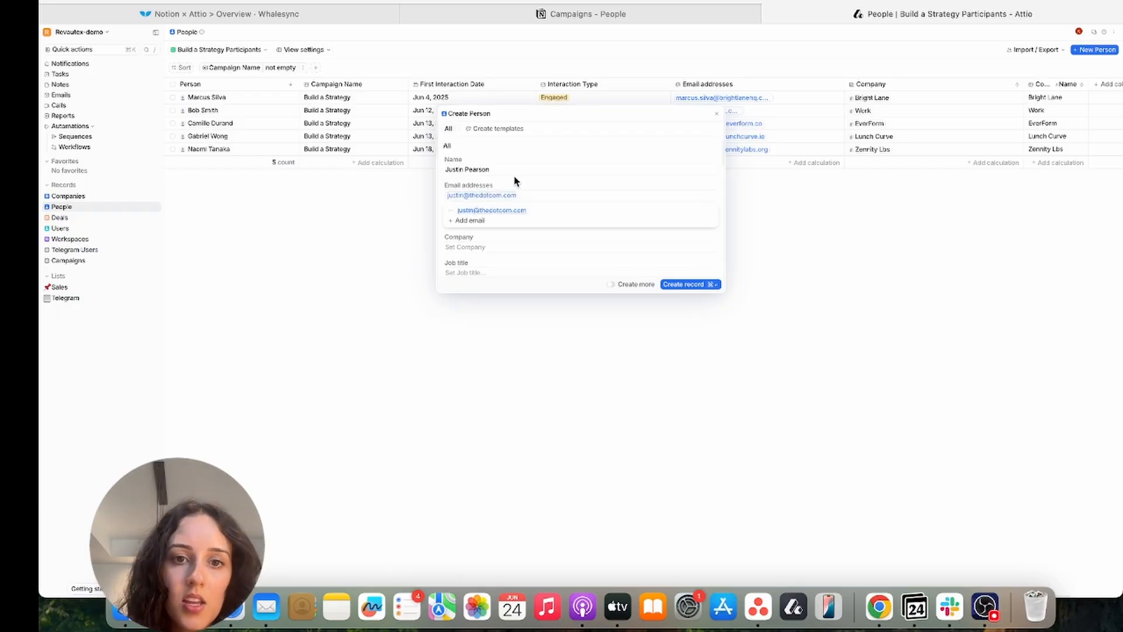
click(514, 182)
scroll(483, 236, down, 10)
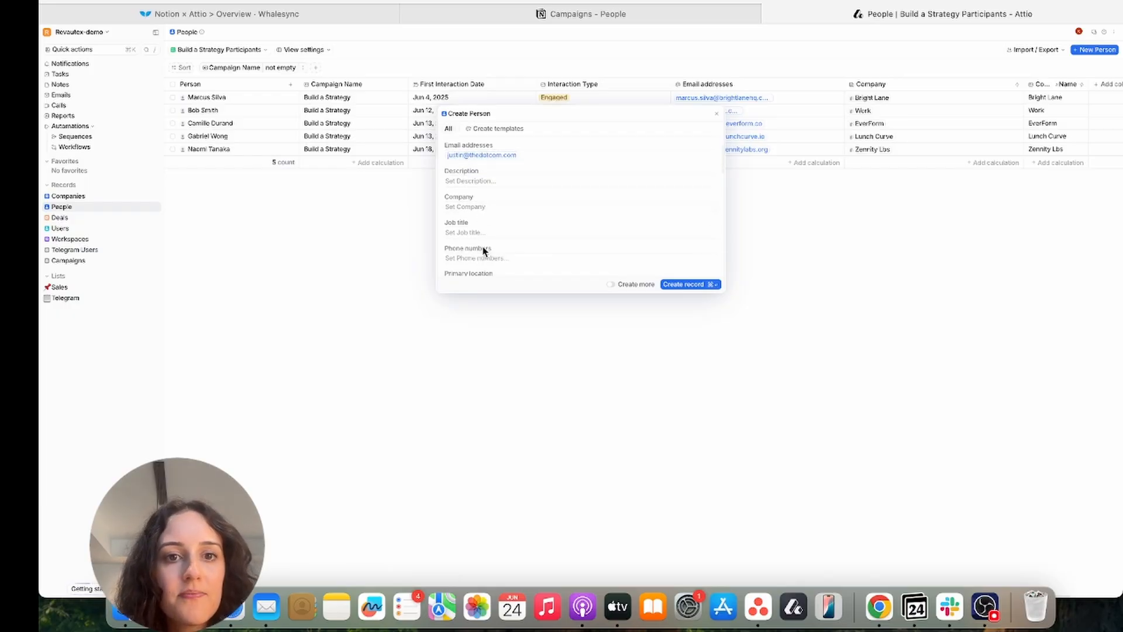
scroll(484, 252, down, 6)
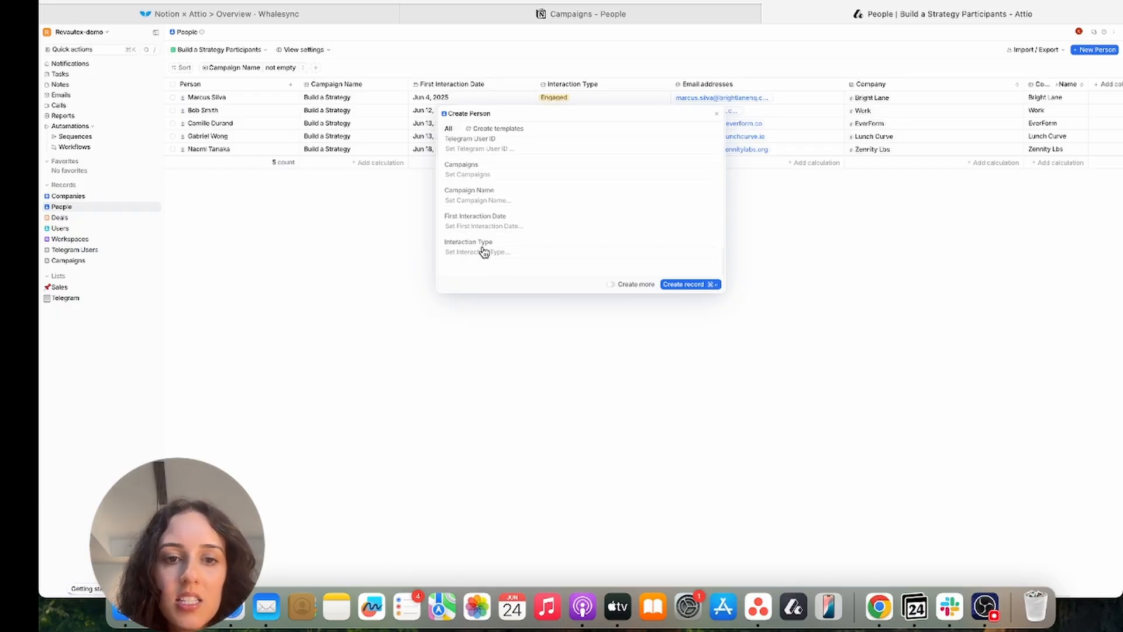
Set Interaction Type Engaged, first interaction Jun 18, Campaign Name Build a Strategy, and create the record
click(494, 263)
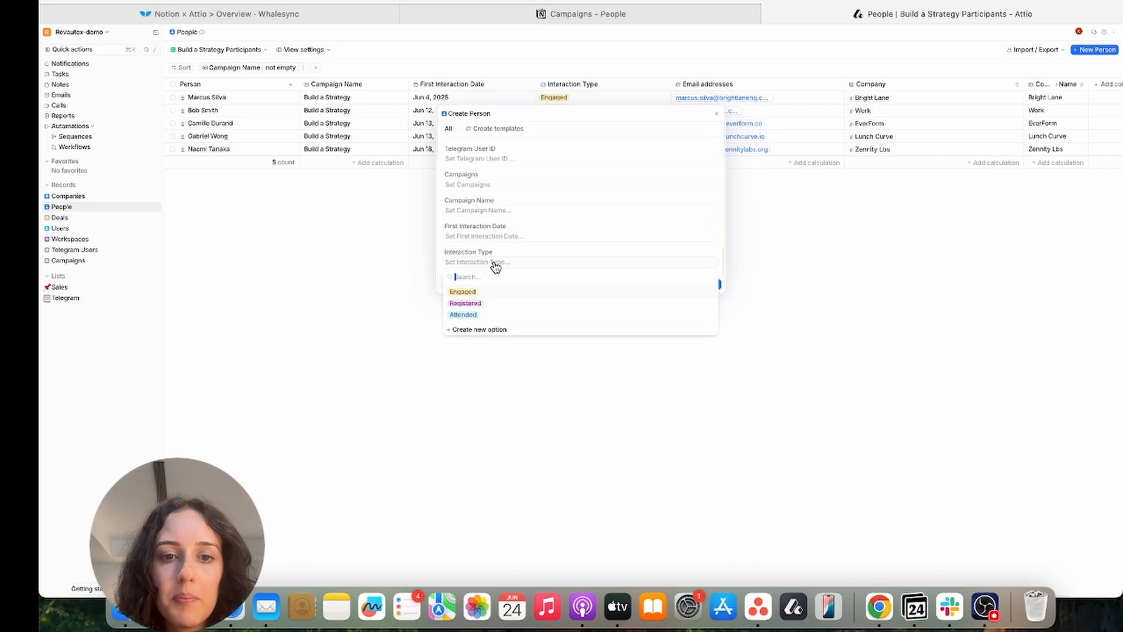
click(483, 292)
click(517, 241)
click(479, 316)
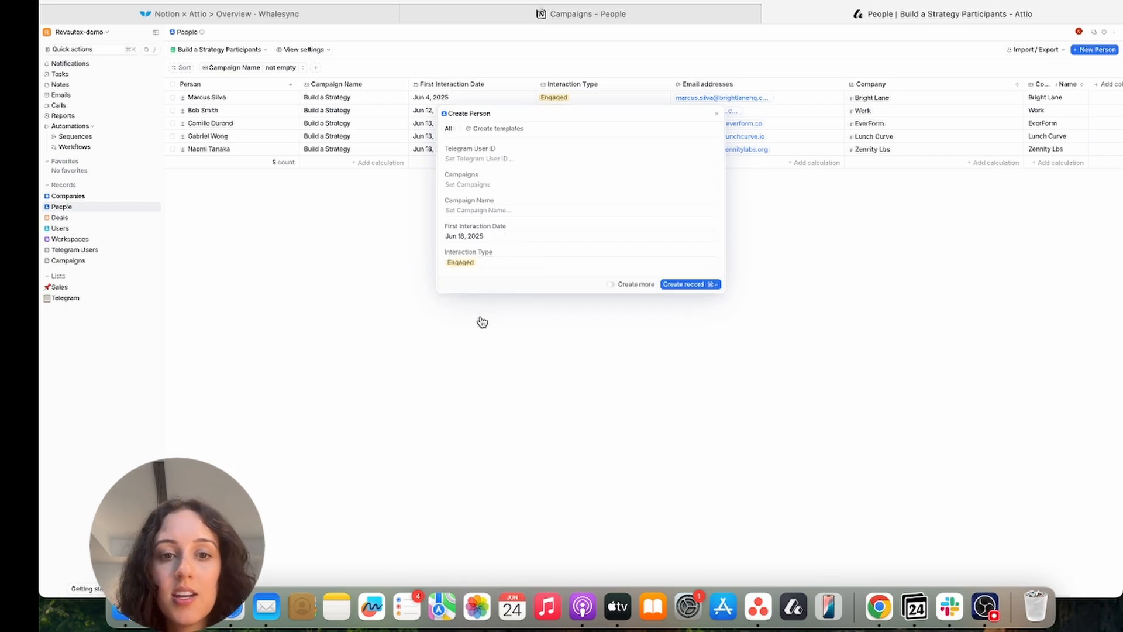
click(508, 210)
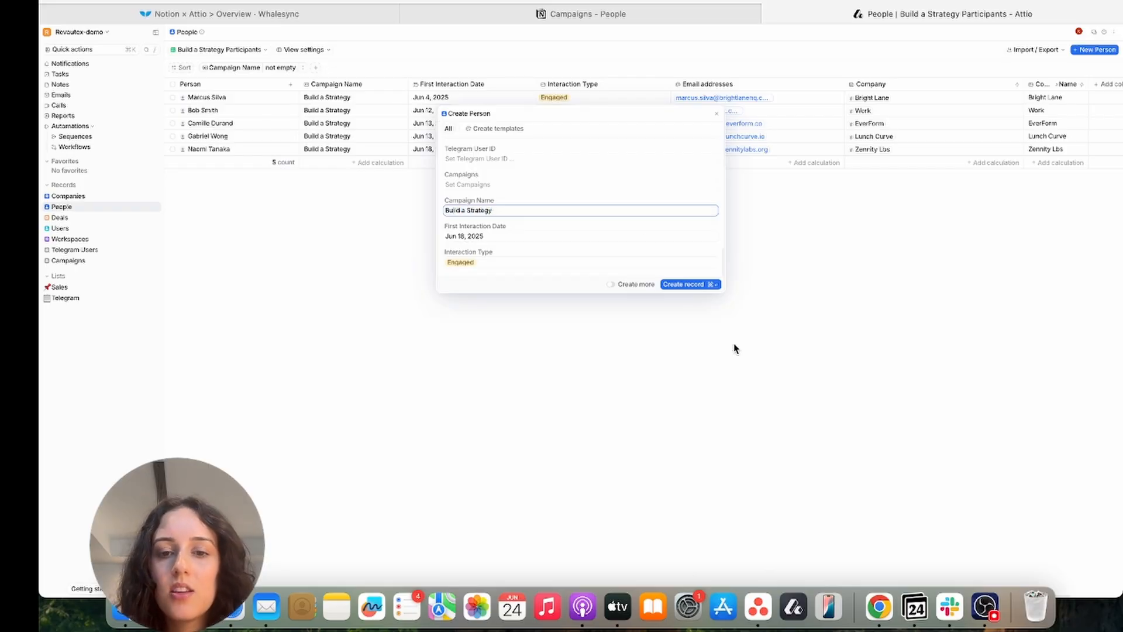
click(704, 285)
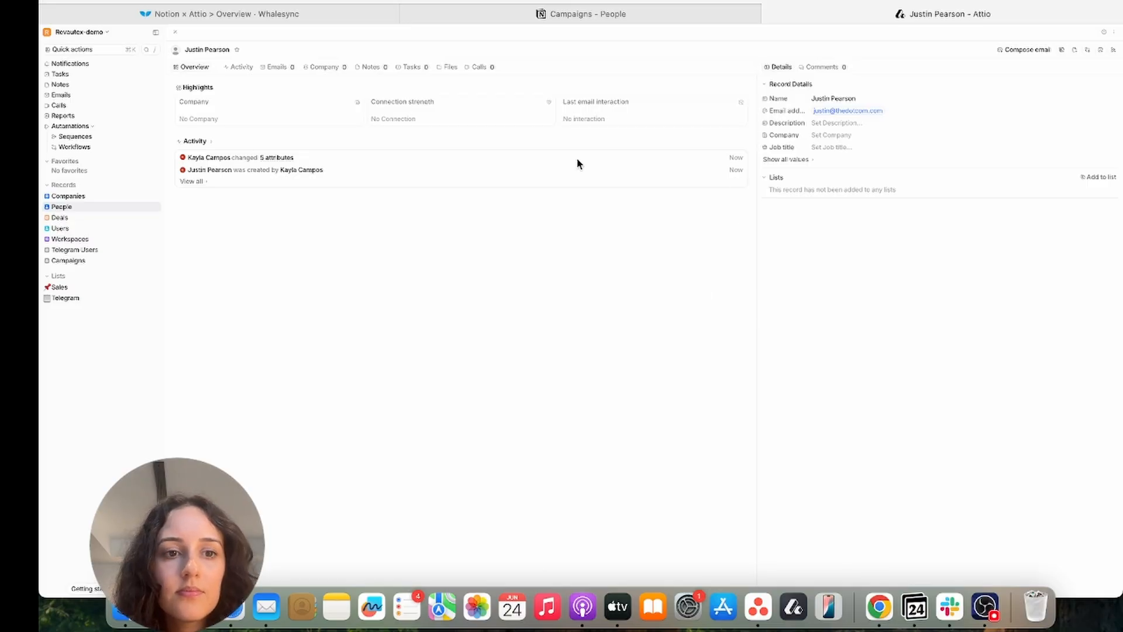
Confirm the new person in Attio's Build a Strategy Participants view, then check Notion's Campaigns - People shows it
click(798, 159)
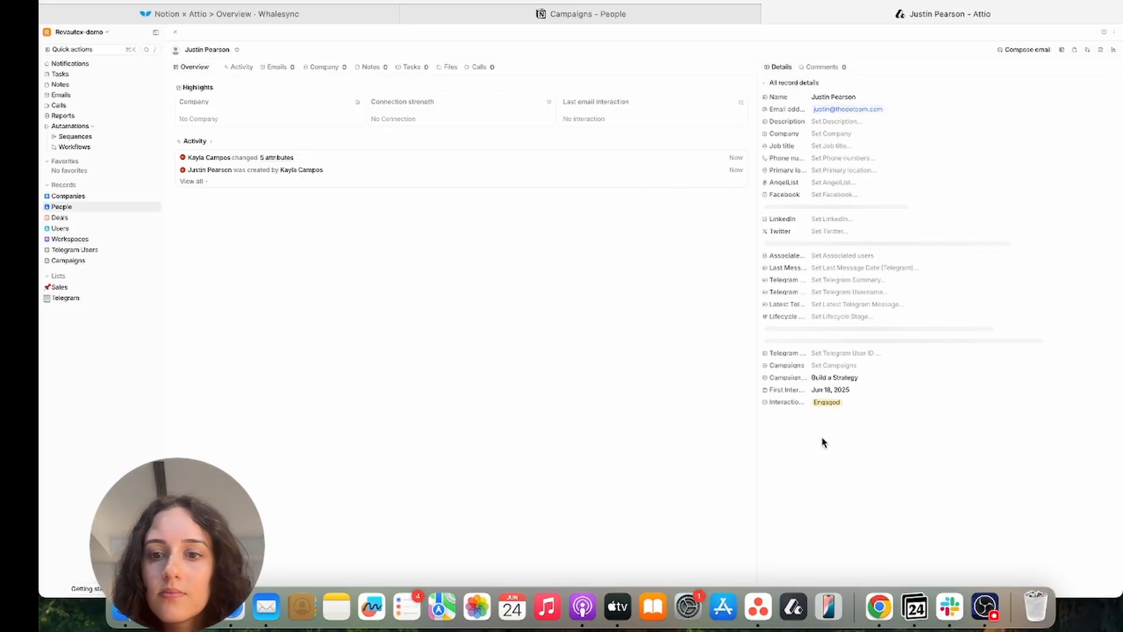
click(122, 209)
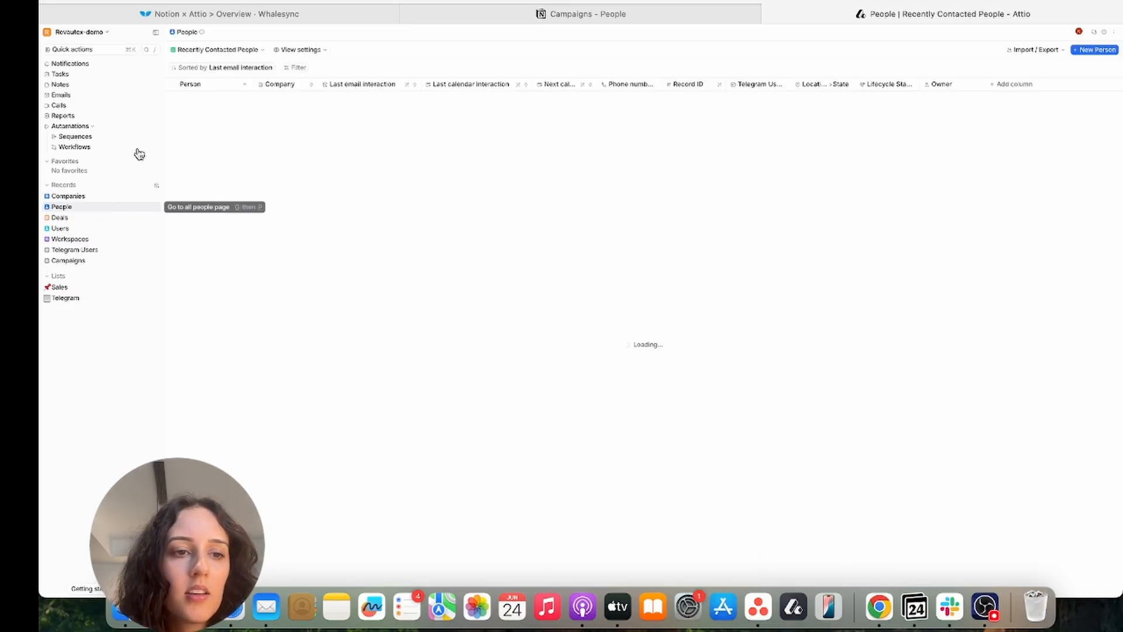
click(202, 51)
click(212, 91)
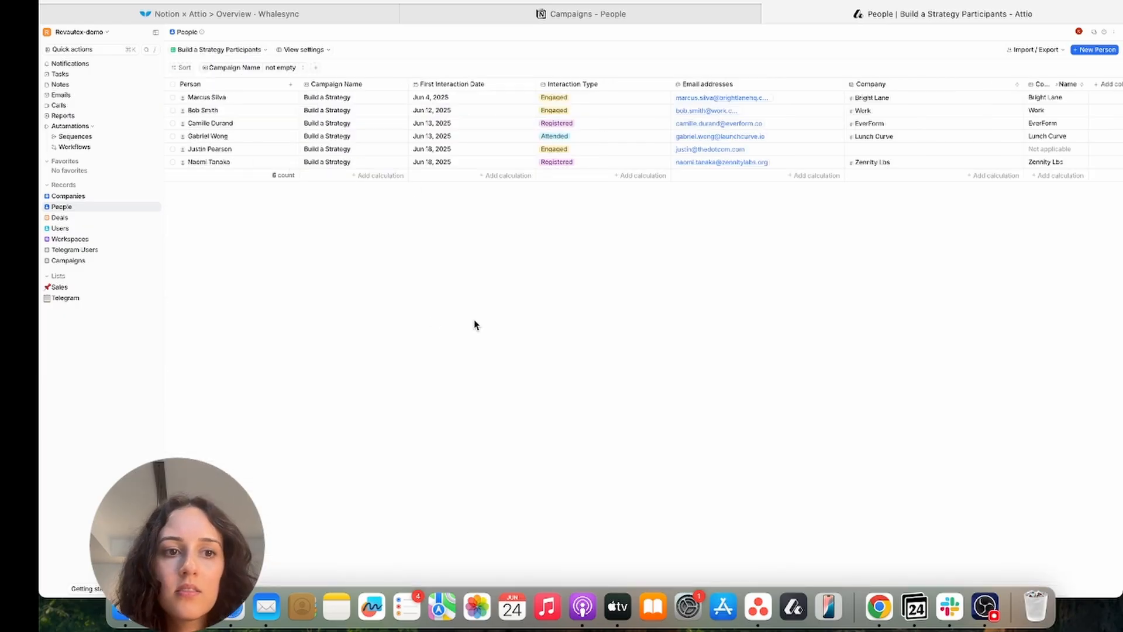
click(563, 19)
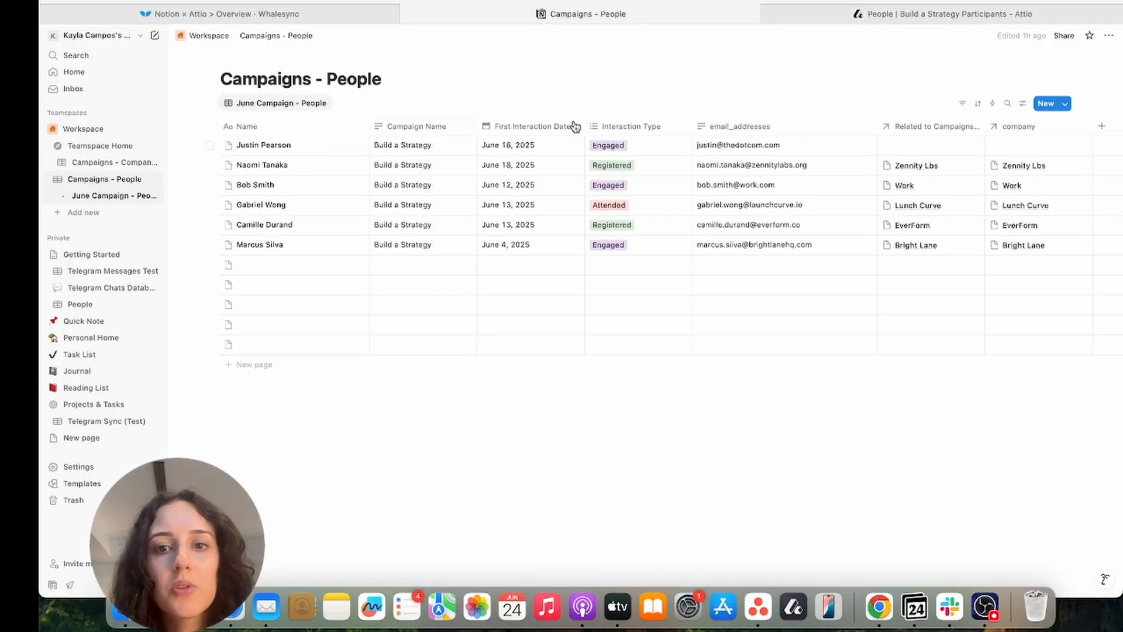